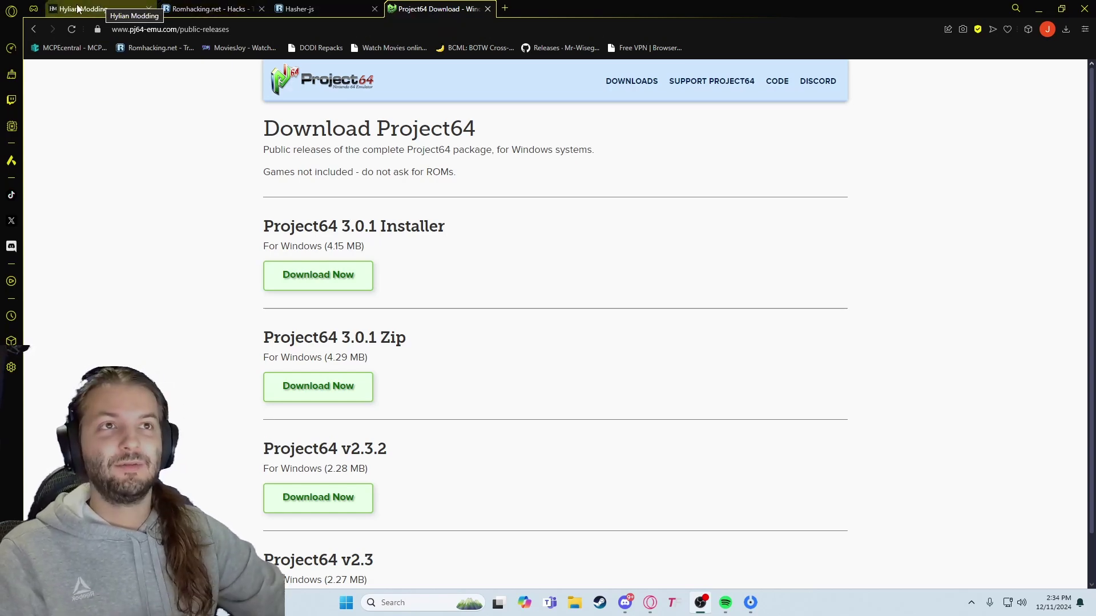
- Switch to the Hylian Modding tab and check its Competitions dropdown
{"action": "left_click", "coordinate": [91, 8]}
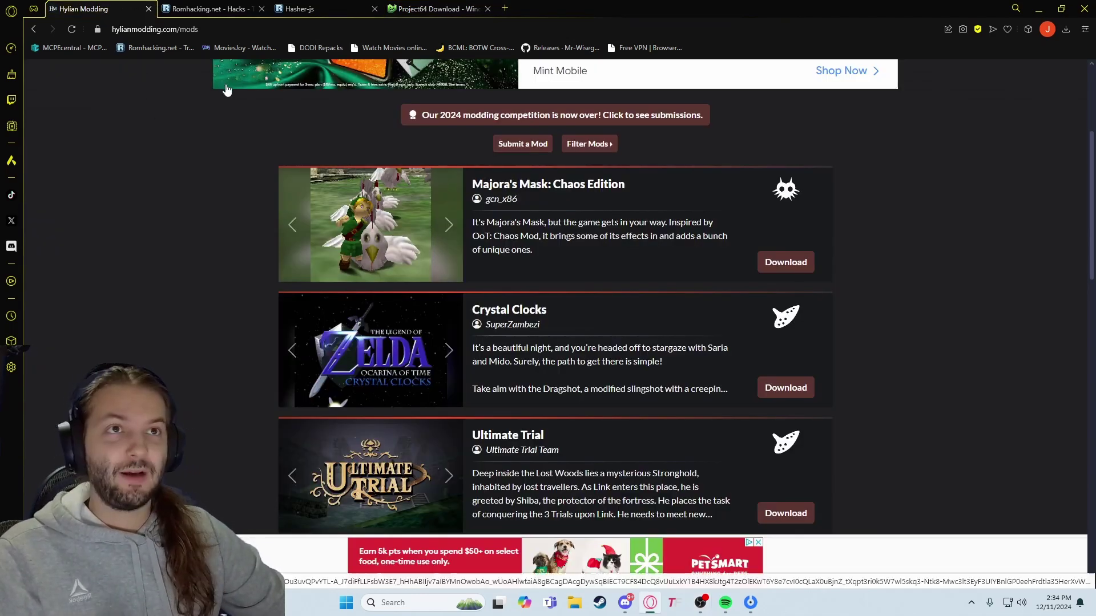
{"action": "scroll", "coordinate": [567, 292], "scroll_direction": "up", "scroll_amount": 4}
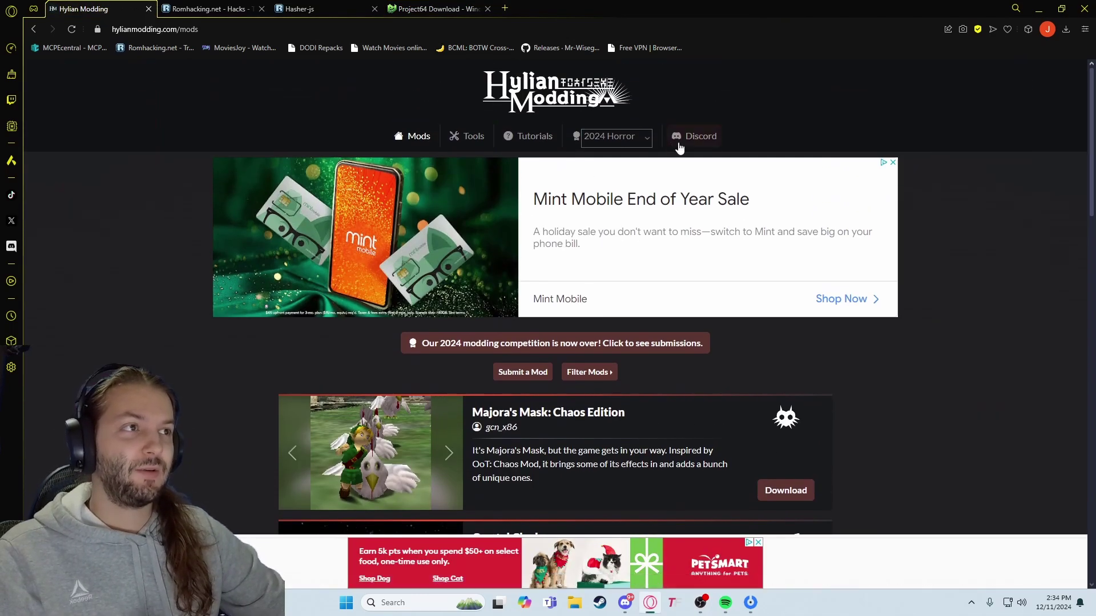
{"action": "left_click", "coordinate": [618, 142]}
{"action": "left_click", "coordinate": [615, 164]}
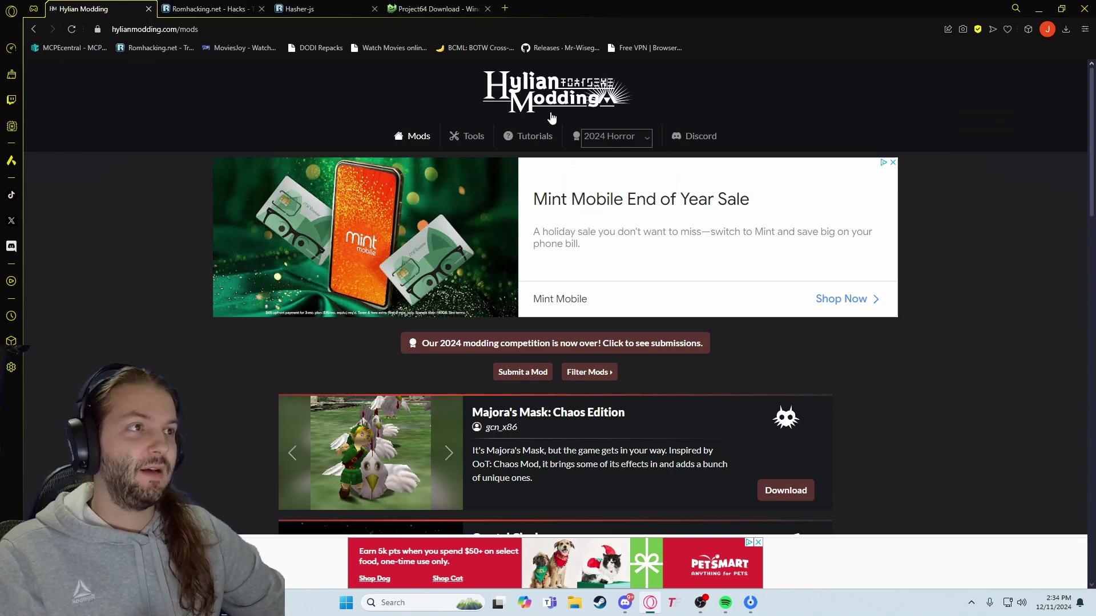
{"action": "scroll", "coordinate": [474, 278], "scroll_direction": "down", "scroll_amount": 12}
{"action": "scroll", "coordinate": [475, 278], "scroll_direction": "up", "scroll_amount": 5}
{"action": "scroll", "coordinate": [474, 278], "scroll_direction": "up", "scroll_amount": 7}
- Open the 2024 Horror competition page and place the caret in its address
{"action": "left_click", "coordinate": [611, 136]}
{"action": "left_click", "coordinate": [610, 172]}
{"action": "left_click", "coordinate": [612, 136]}
{"action": "left_click", "coordinate": [601, 172]}
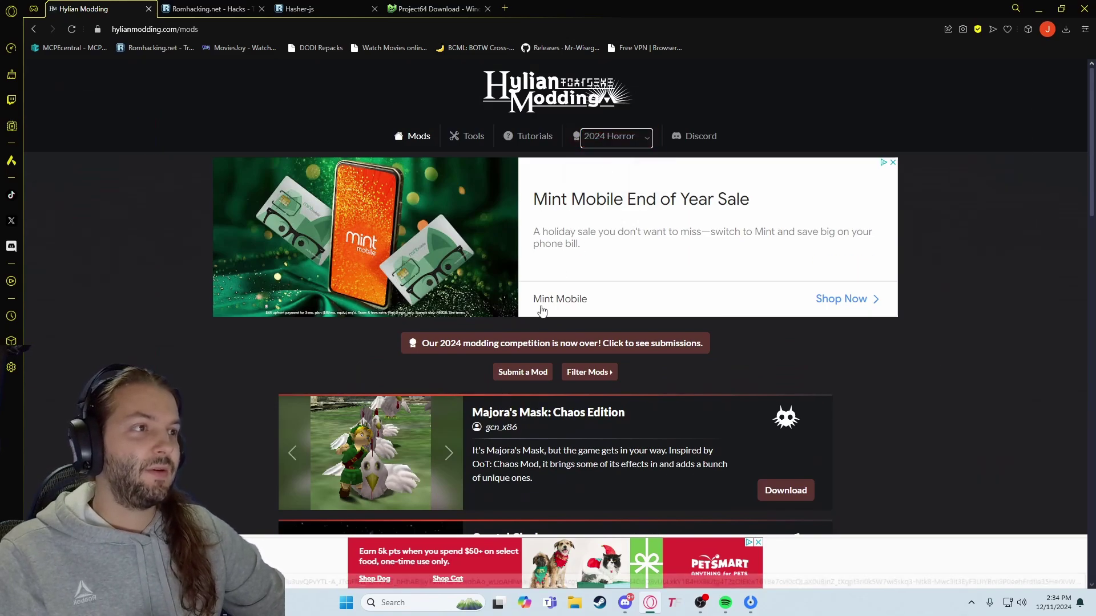
{"action": "left_click", "coordinate": [538, 343]}
{"action": "scroll", "coordinate": [477, 293], "scroll_direction": "down", "scroll_amount": 10}
{"action": "scroll", "coordinate": [360, 199], "scroll_direction": "up", "scroll_amount": 7}
{"action": "left_click", "coordinate": [246, 30]}
{"action": "left_click", "coordinate": [248, 30]}
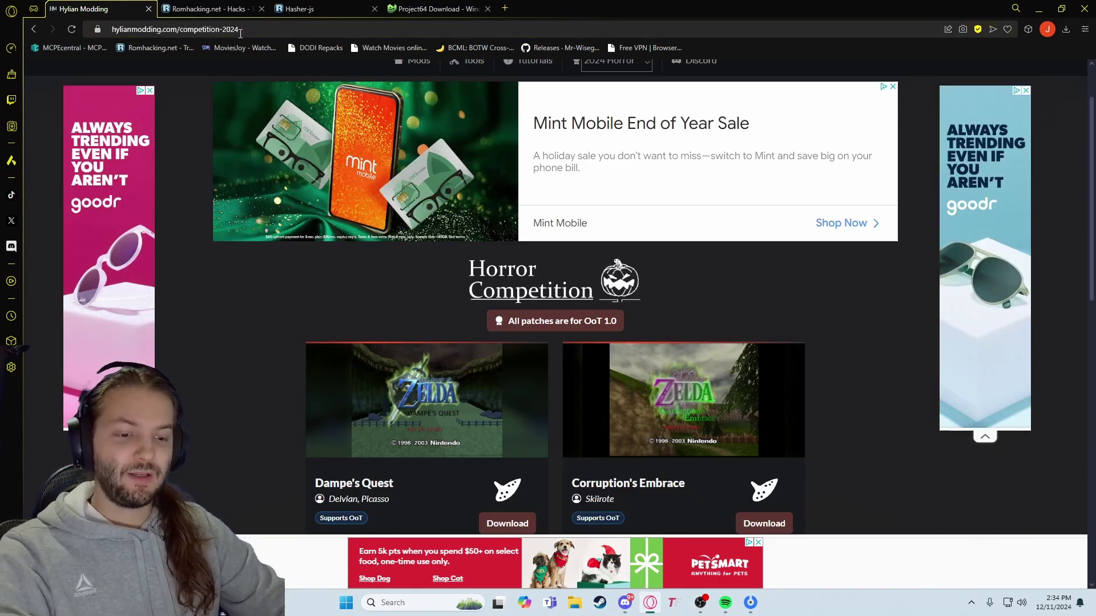
- Change the address to competition-2023 and scroll through the Escape Room entries
{"action": "key", "text": "BackSpace"}
{"action": "type", "text": "3"}
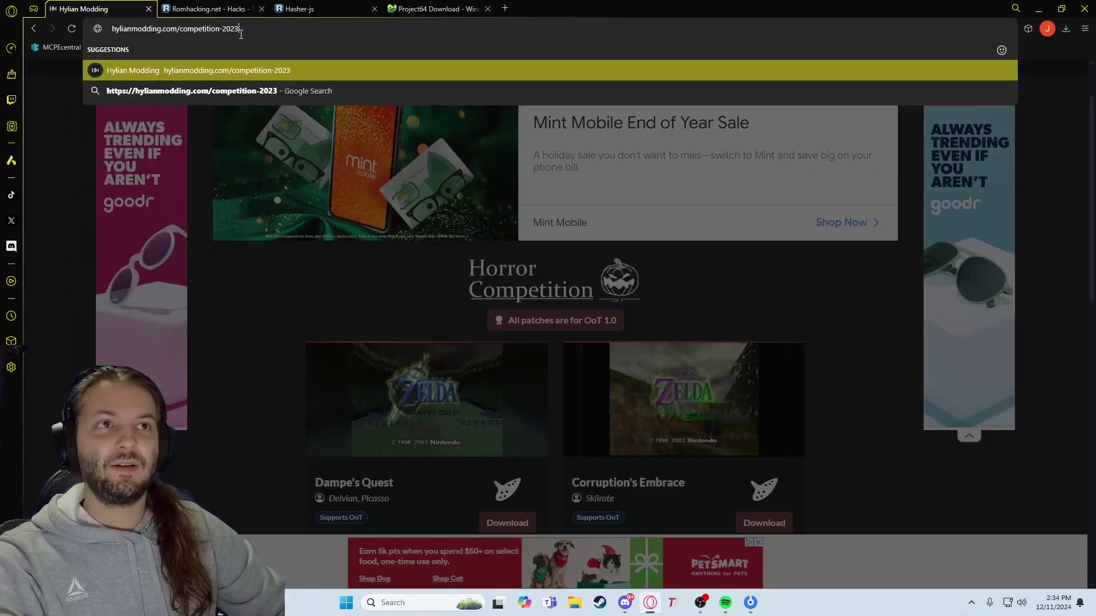
{"action": "key", "text": "Return"}
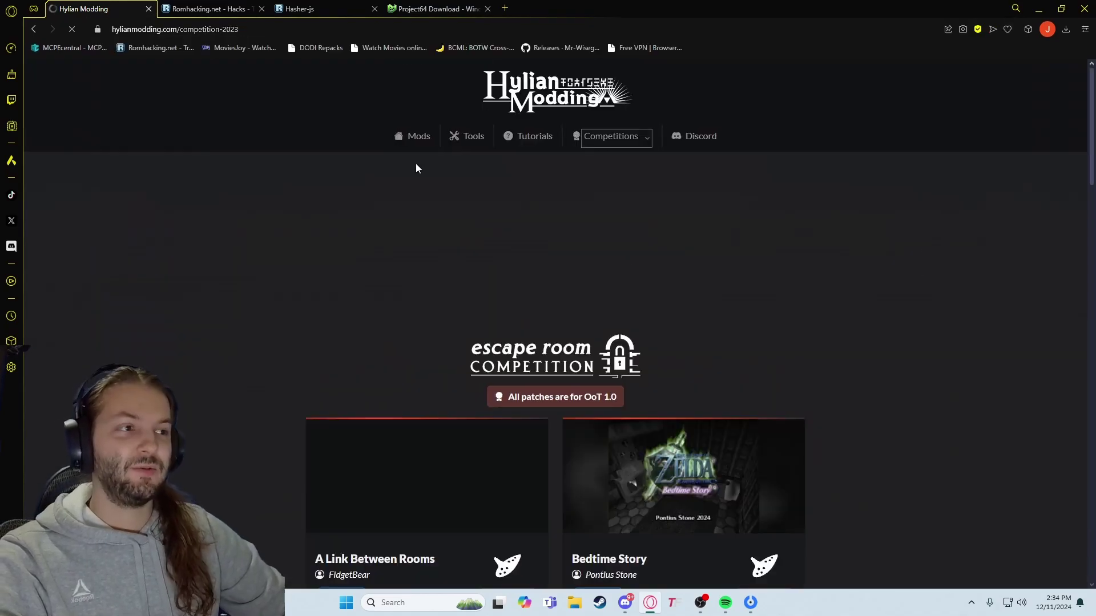
{"action": "scroll", "coordinate": [428, 228], "scroll_direction": "down", "scroll_amount": 5}
{"action": "scroll", "coordinate": [514, 311], "scroll_direction": "down", "scroll_amount": 5}
{"action": "scroll", "coordinate": [554, 318], "scroll_direction": "down", "scroll_amount": 10}
{"action": "scroll", "coordinate": [554, 318], "scroll_direction": "down", "scroll_amount": 10}
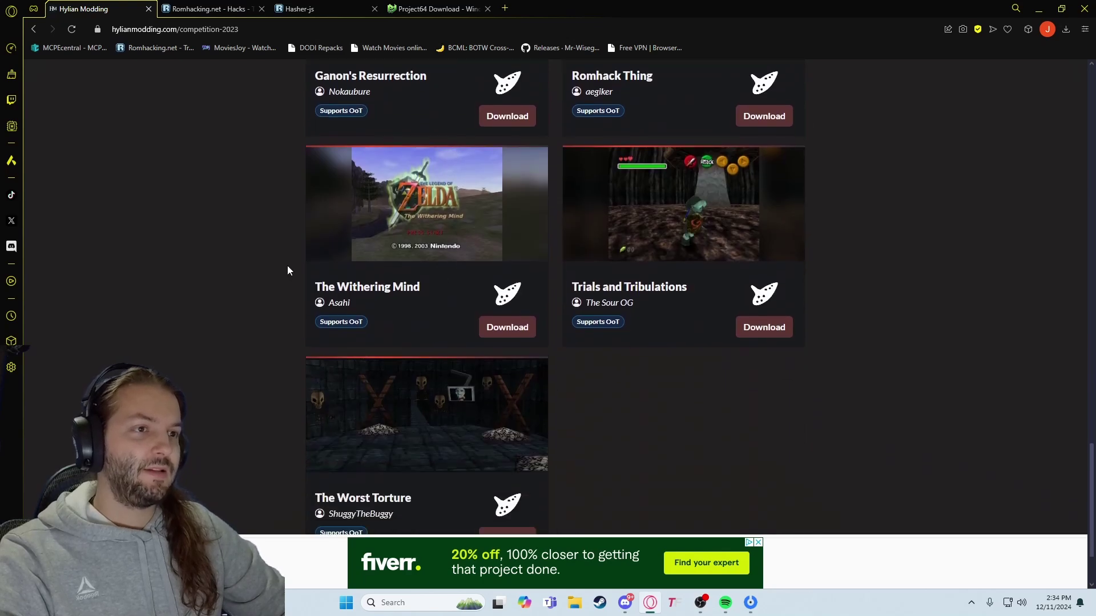
{"action": "scroll", "coordinate": [279, 257], "scroll_direction": "down", "scroll_amount": 2}
- Return to the 2024 page, highlight its PJ64 3.0.1 compatibility note, then view The Missing Link
{"action": "left_click", "coordinate": [35, 29]}
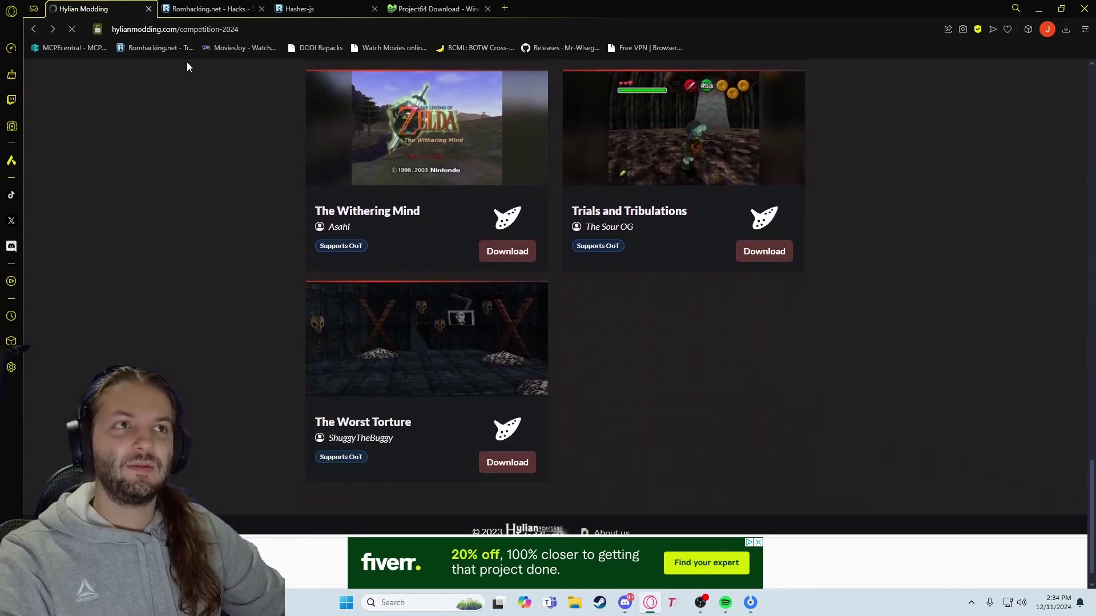
{"action": "scroll", "coordinate": [565, 342], "scroll_direction": "down", "scroll_amount": 3}
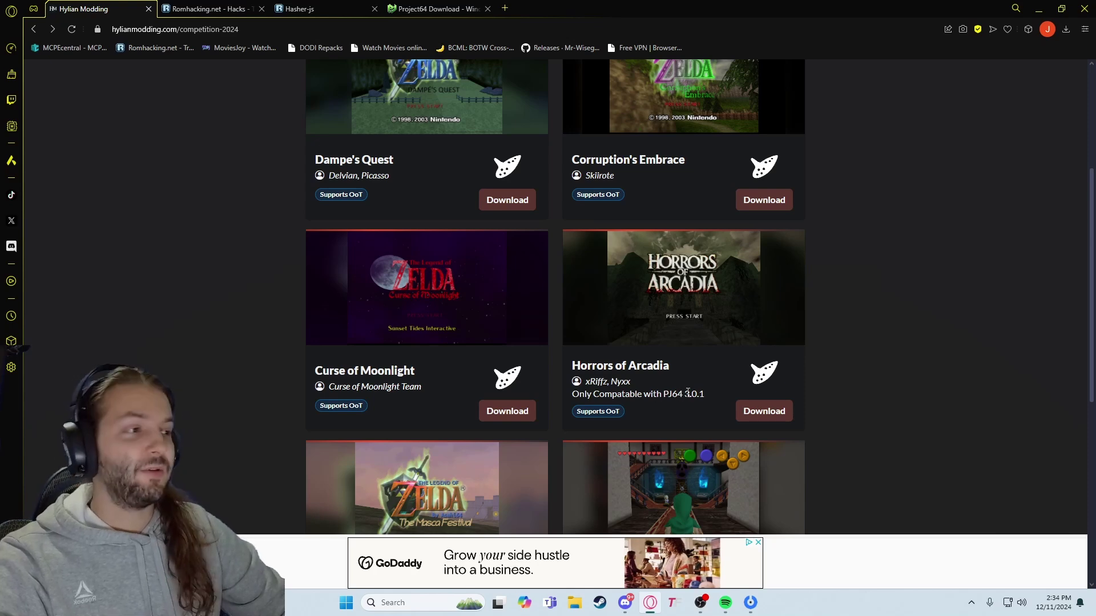
{"action": "left_click_drag", "start_coordinate": [704, 394], "coordinate": [654, 394]}
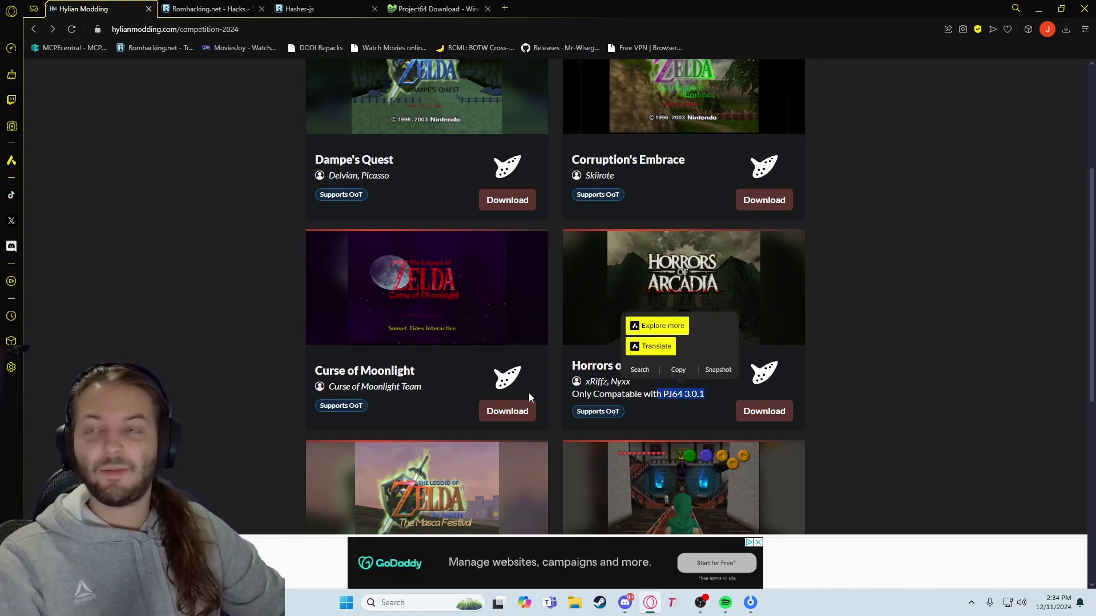
{"action": "left_click", "coordinate": [255, 342]}
{"action": "left_click", "coordinate": [229, 8]}
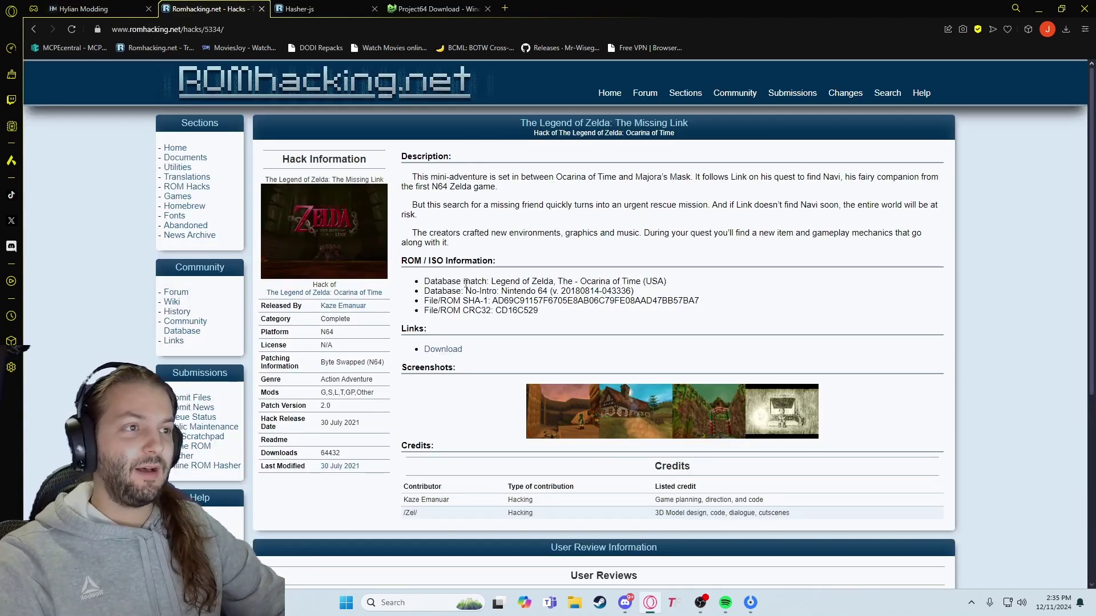
- Highlight The Missing Link's required ROM database, SHA-1 and CRC32 details
{"action": "left_click_drag", "start_coordinate": [426, 281], "coordinate": [423, 301]}
{"action": "left_click", "coordinate": [512, 302]}
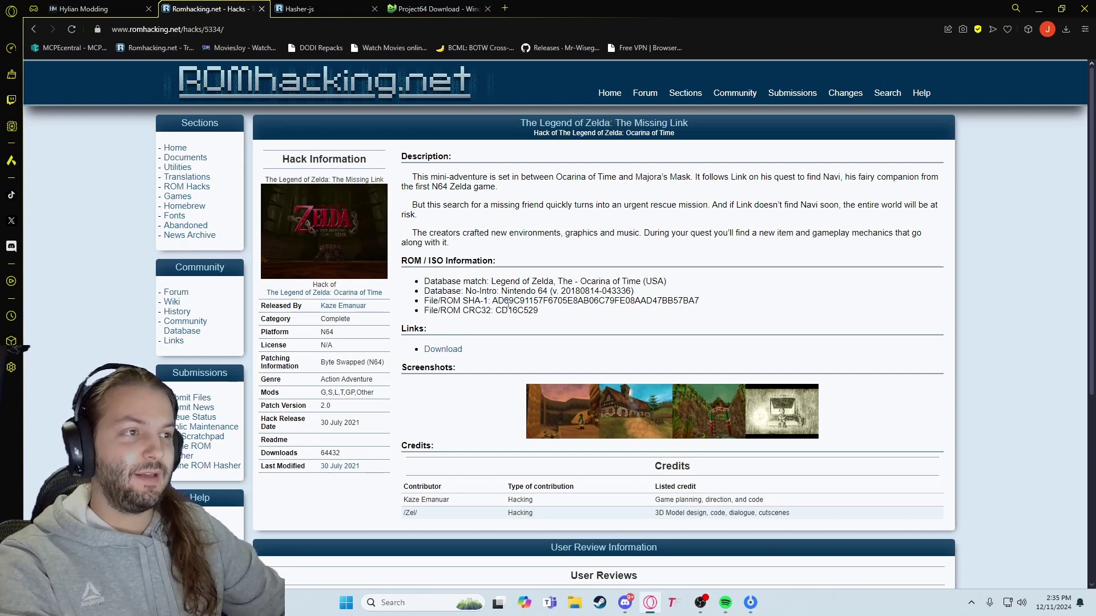
{"action": "left_click_drag", "start_coordinate": [492, 300], "coordinate": [538, 311]}
{"action": "left_click", "coordinate": [503, 310]}
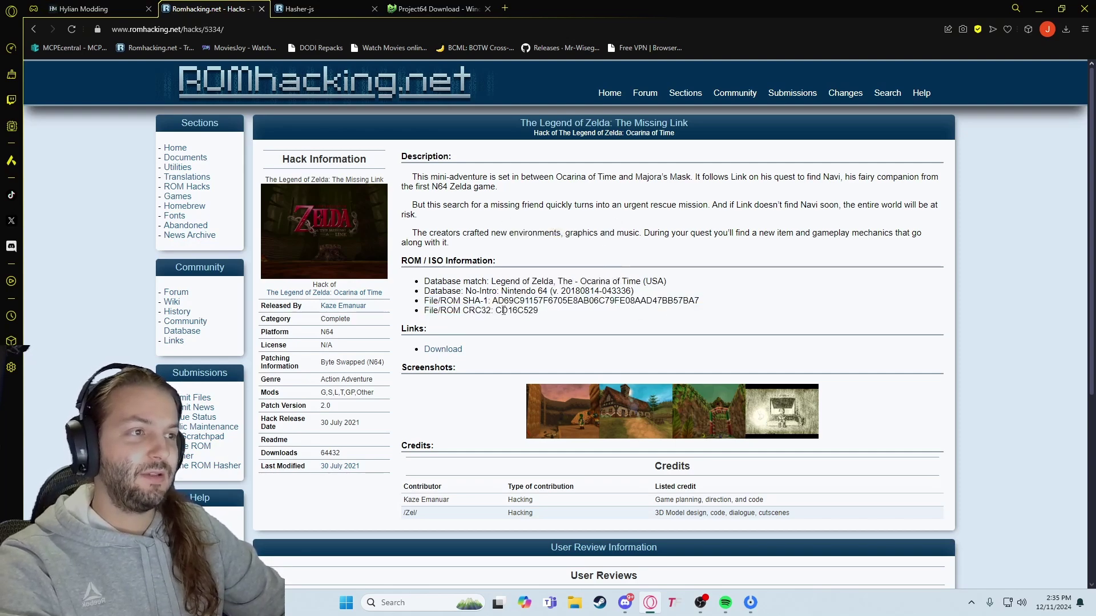
- In Hasher-js, keep the loaded Ocarina of Time ROM and highlight its SHA-1 and CRC32
{"action": "left_click", "coordinate": [359, 11]}
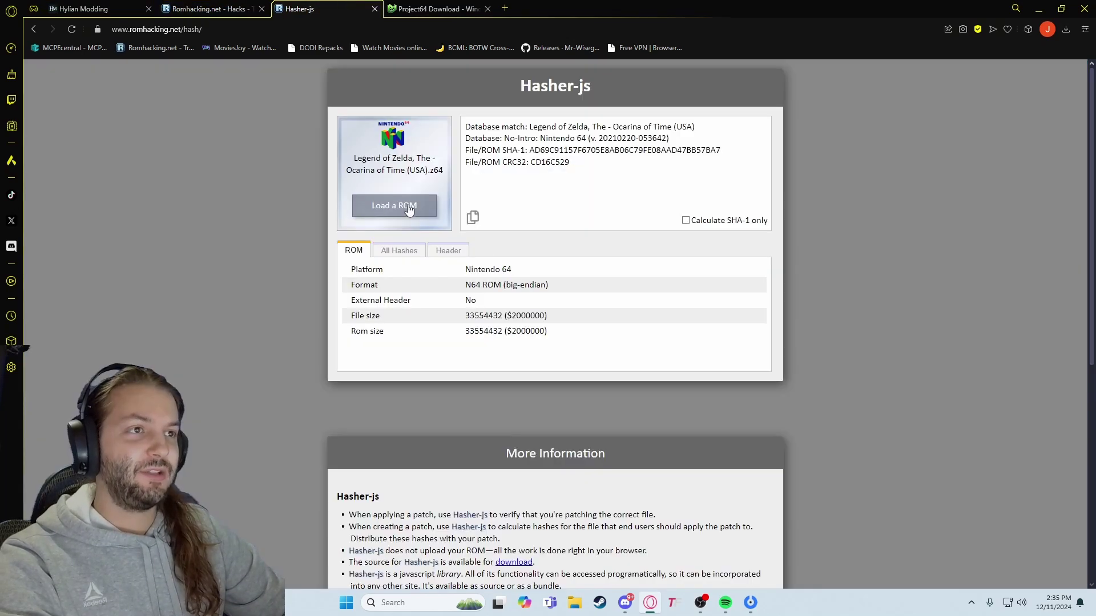
{"action": "left_click", "coordinate": [388, 207]}
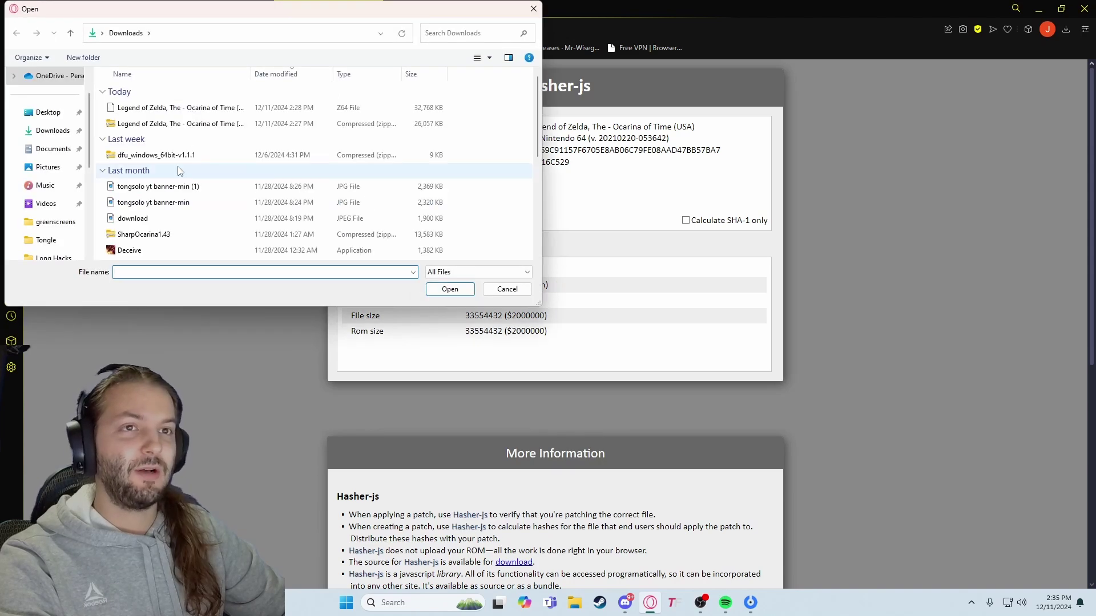
{"action": "left_click", "coordinate": [533, 9]}
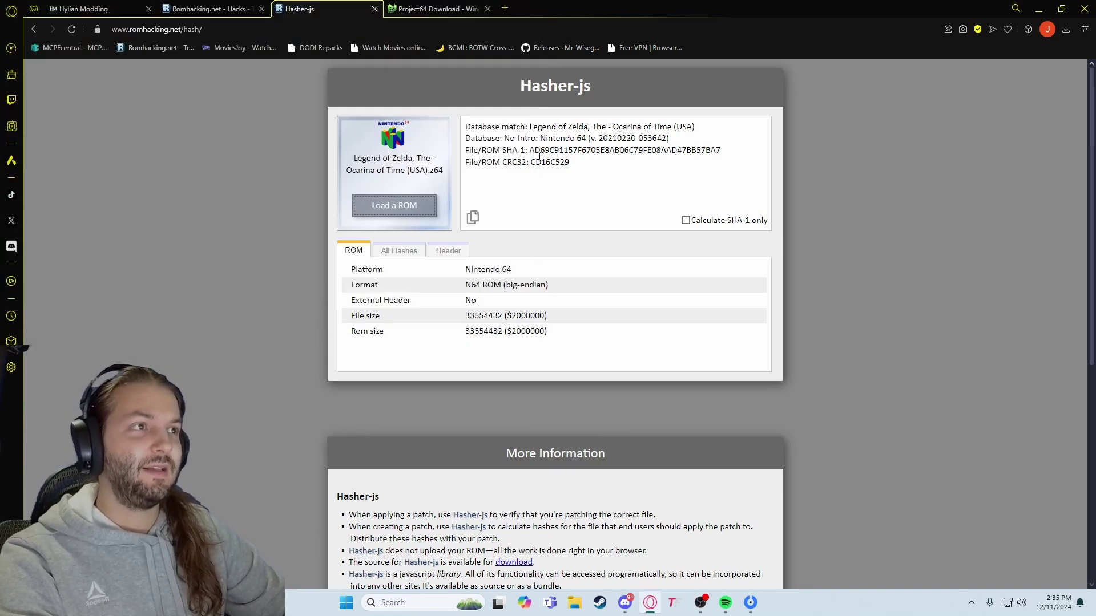
{"action": "left_click_drag", "start_coordinate": [530, 151], "coordinate": [688, 167]}
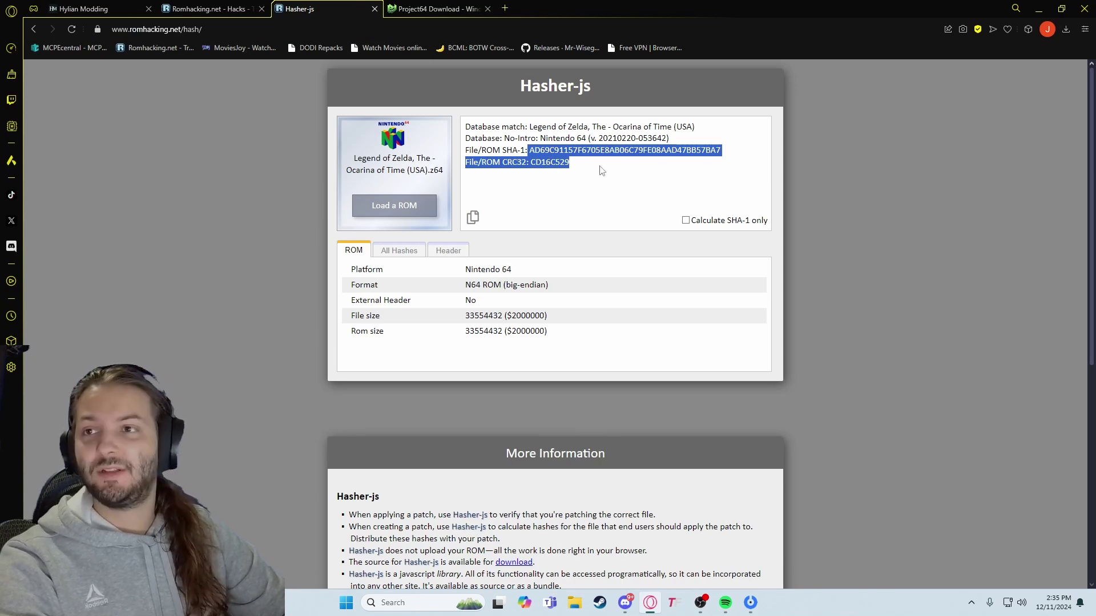
{"action": "left_click", "coordinate": [532, 154]}
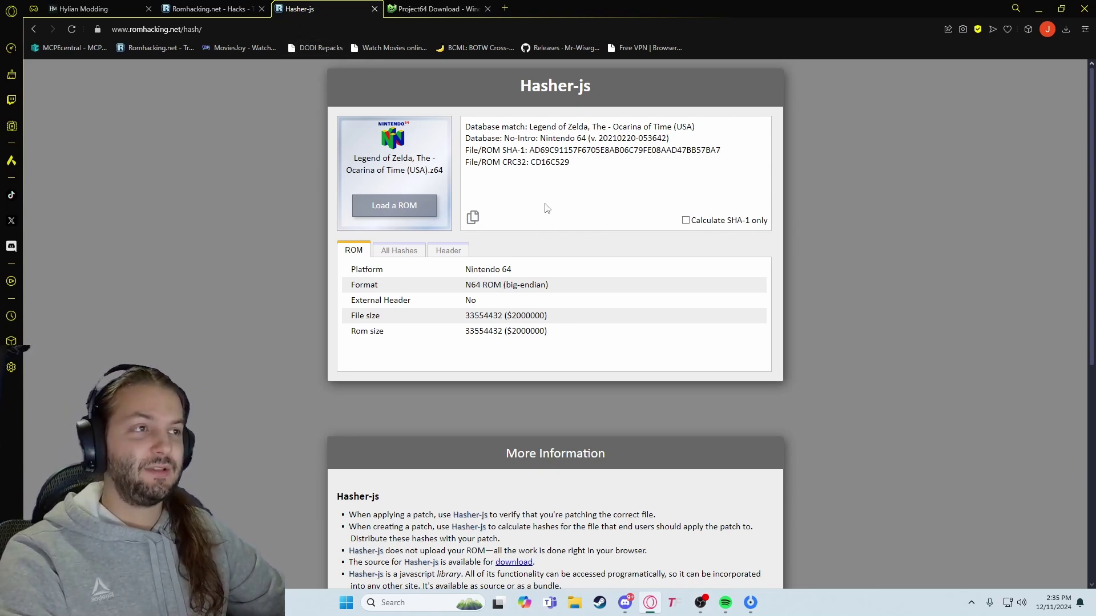
{"action": "left_click_drag", "start_coordinate": [531, 163], "coordinate": [570, 162]}
{"action": "left_click", "coordinate": [544, 160]}
{"action": "left_click", "coordinate": [571, 170]}
{"action": "double_click", "coordinate": [548, 163]}
{"action": "left_click", "coordinate": [530, 163]}
{"action": "left_click", "coordinate": [579, 170]}
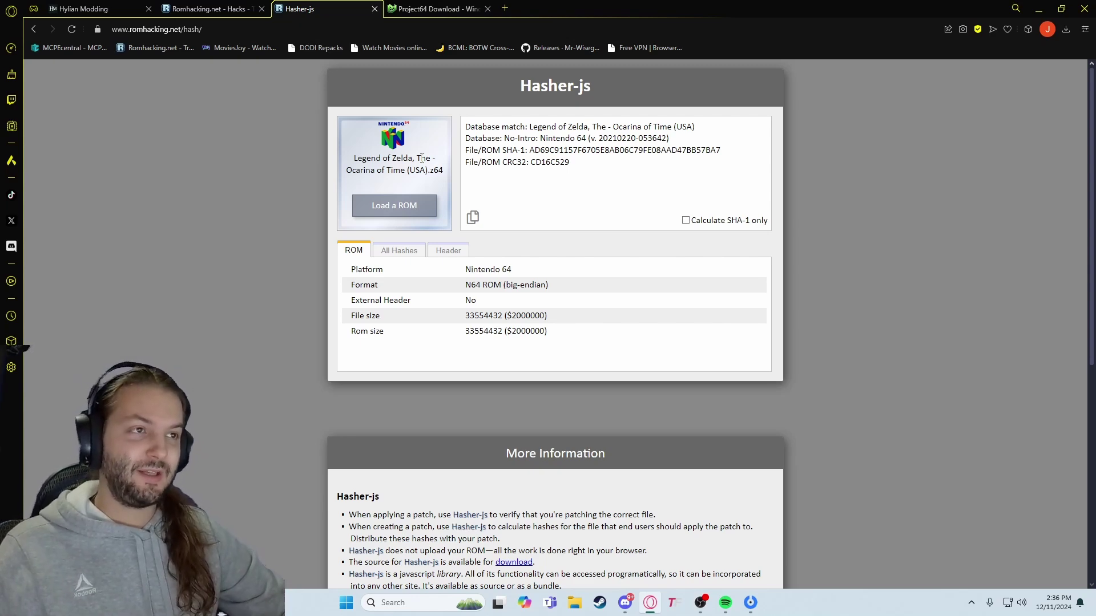
{"action": "mouse_move", "coordinate": [538, 163]}
{"action": "left_mouse_down"}
{"action": "mouse_move", "coordinate": [556, 163]}
{"action": "mouse_move", "coordinate": [522, 166]}
{"action": "left_mouse_up"}
{"action": "left_click", "coordinate": [564, 163]}
{"action": "left_click", "coordinate": [508, 168]}
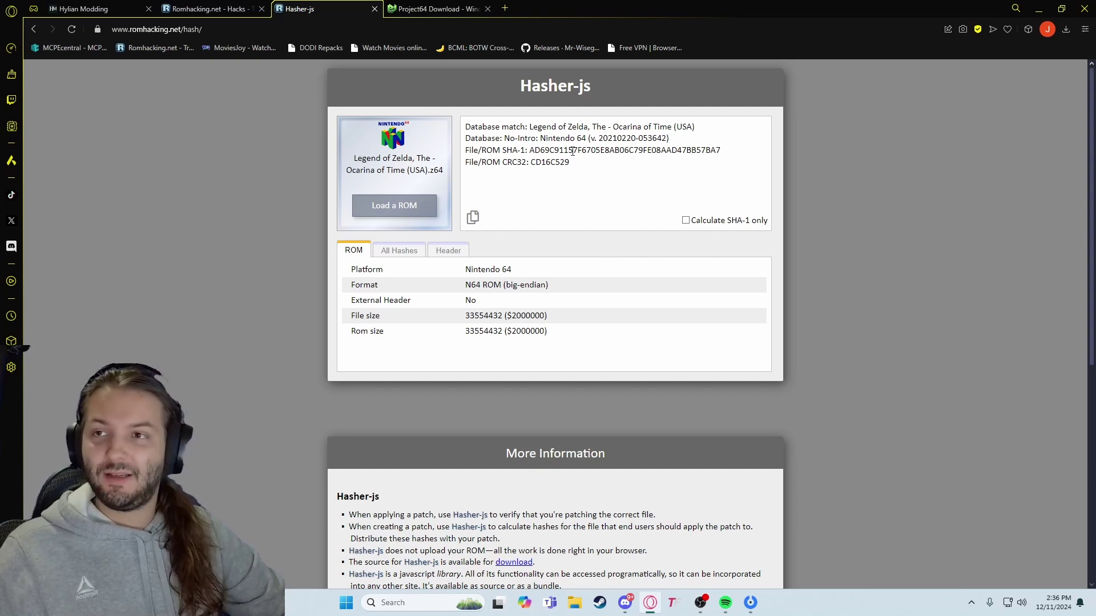
{"action": "left_click_drag", "start_coordinate": [574, 166], "coordinate": [528, 153]}
{"action": "left_click", "coordinate": [527, 152]}
{"action": "left_click", "coordinate": [529, 151]}
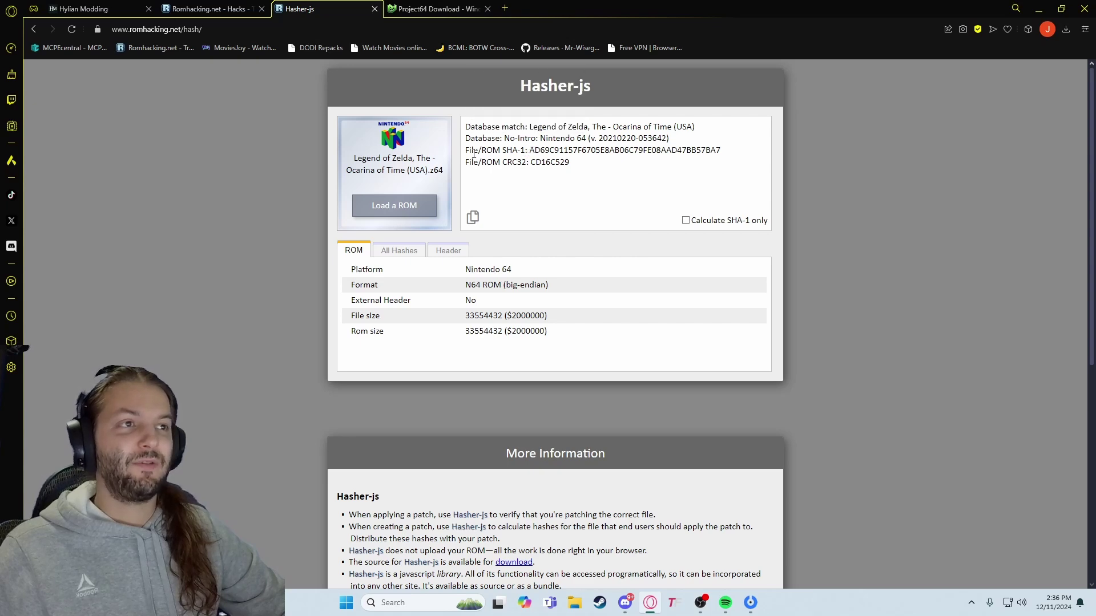
{"action": "left_click_drag", "start_coordinate": [431, 171], "coordinate": [443, 170]}
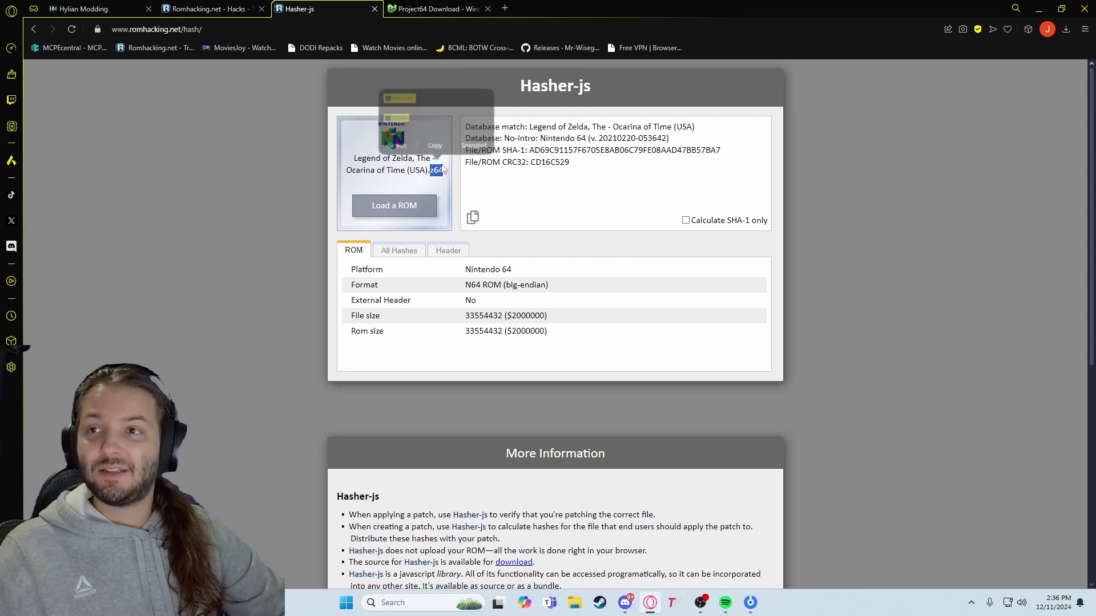
{"action": "left_click", "coordinate": [456, 185]}
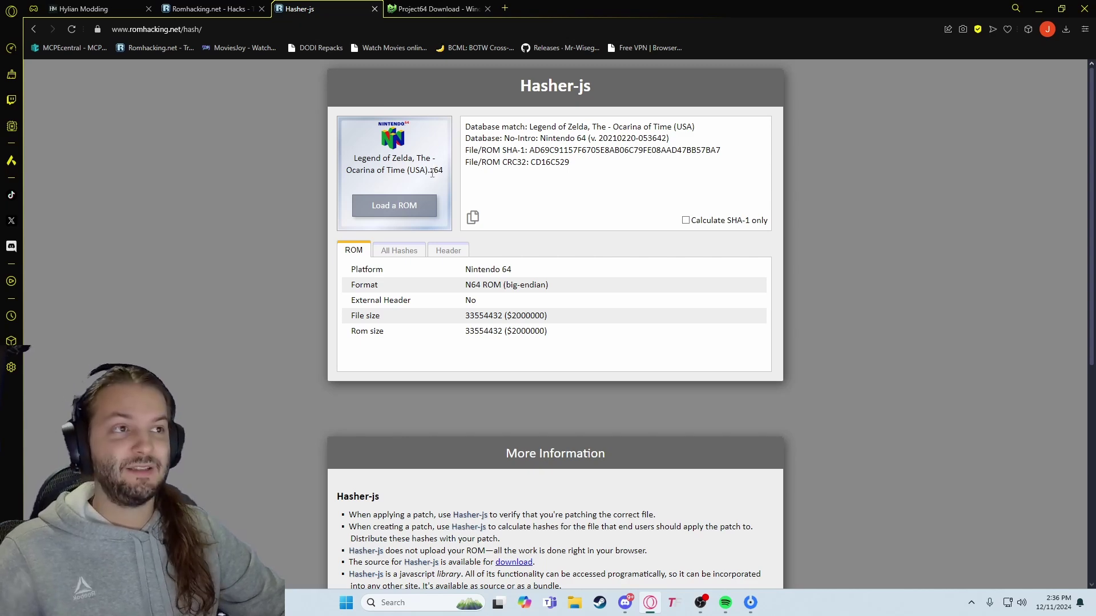
{"action": "left_click_drag", "start_coordinate": [428, 170], "coordinate": [446, 175]}
{"action": "left_click", "coordinate": [474, 177]}
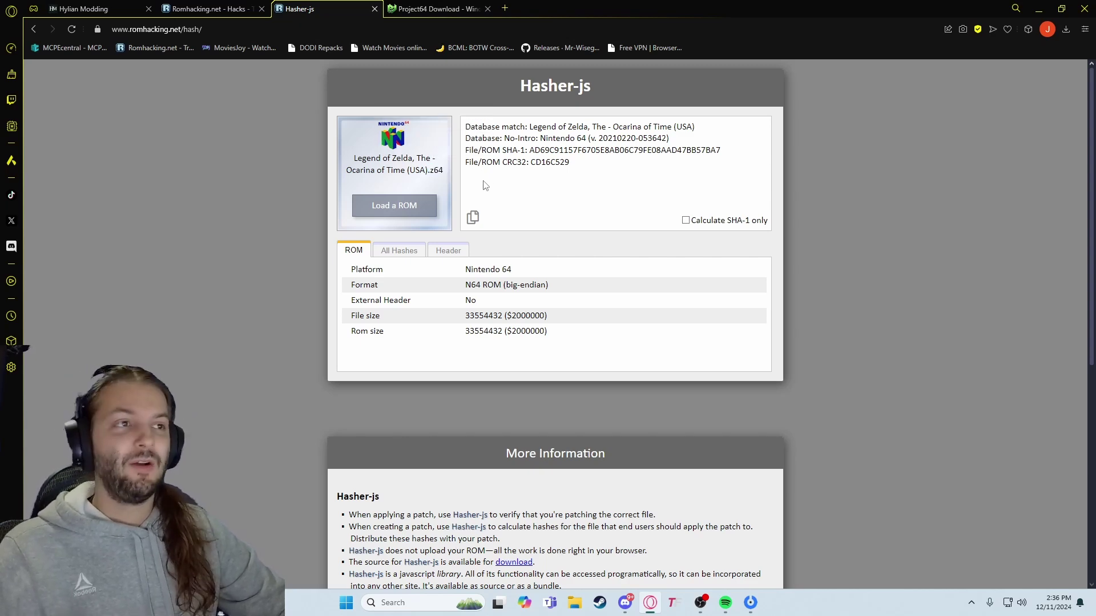
- Show the Project64 download page and scroll to the 3.0.1 and older releases
{"action": "left_click", "coordinate": [396, 10]}
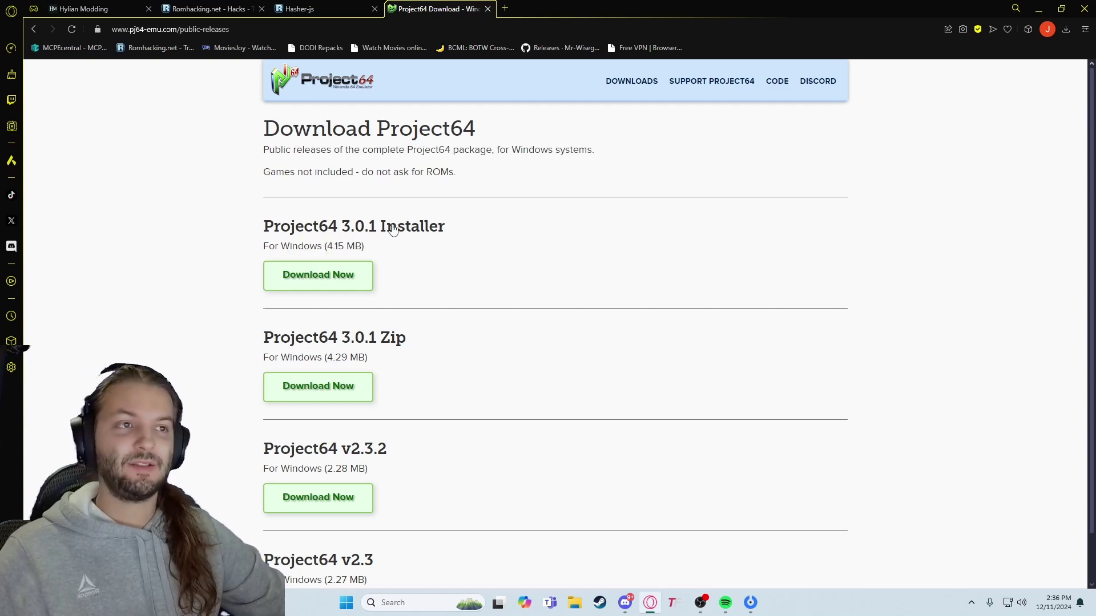
{"action": "scroll", "coordinate": [472, 400], "scroll_direction": "down", "scroll_amount": 1}
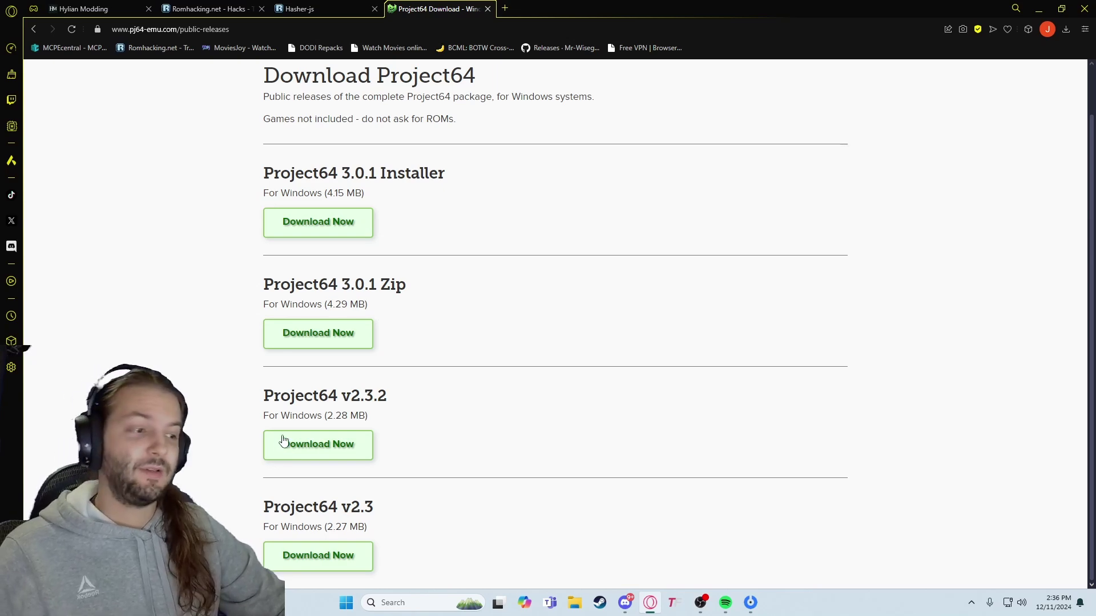
- Open the Hylian Modding Mods list and scroll to Indigo: Chapter 2
{"action": "left_click", "coordinate": [127, 5]}
{"action": "scroll", "coordinate": [365, 326], "scroll_direction": "up", "scroll_amount": 4}
{"action": "scroll", "coordinate": [492, 338], "scroll_direction": "down", "scroll_amount": 3}
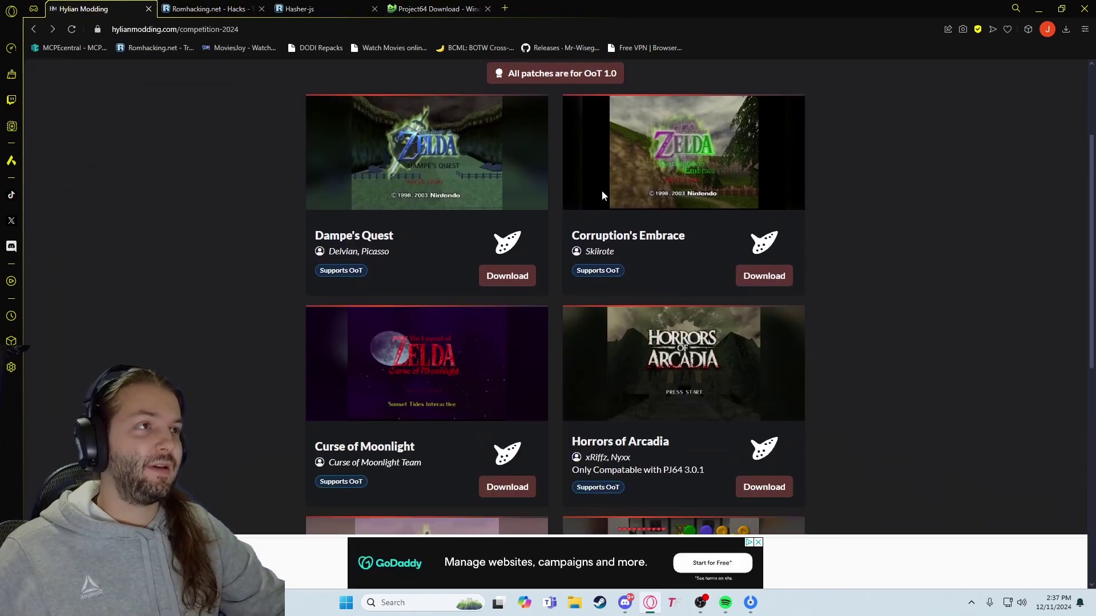
{"action": "scroll", "coordinate": [492, 338], "scroll_direction": "up", "scroll_amount": 3}
{"action": "left_click", "coordinate": [420, 135]}
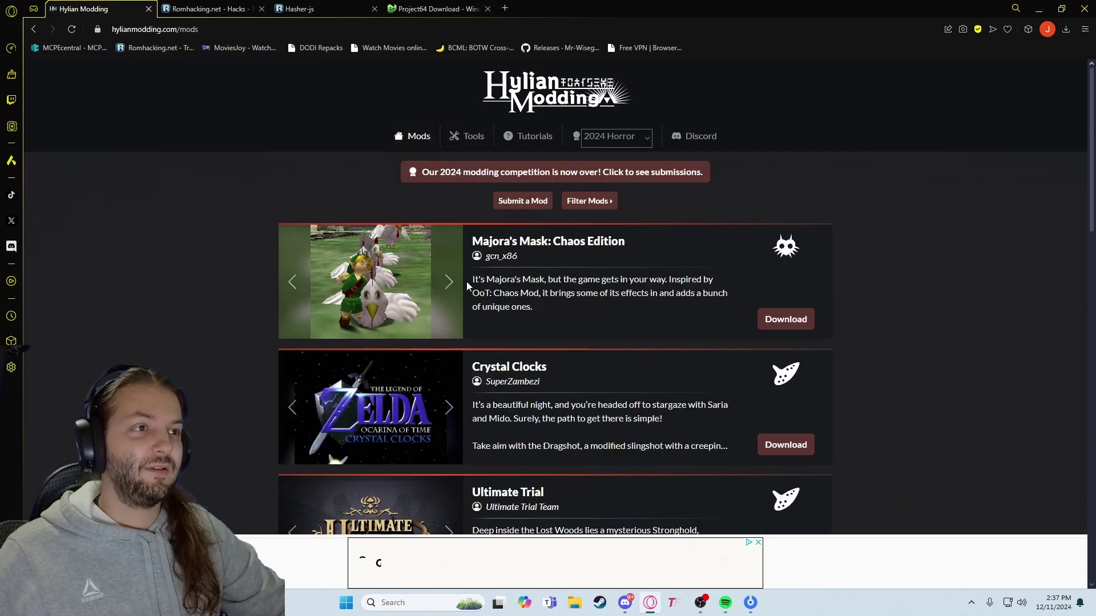
{"action": "scroll", "coordinate": [472, 282], "scroll_direction": "down", "scroll_amount": 5}
{"action": "scroll", "coordinate": [495, 285], "scroll_direction": "down", "scroll_amount": 3}
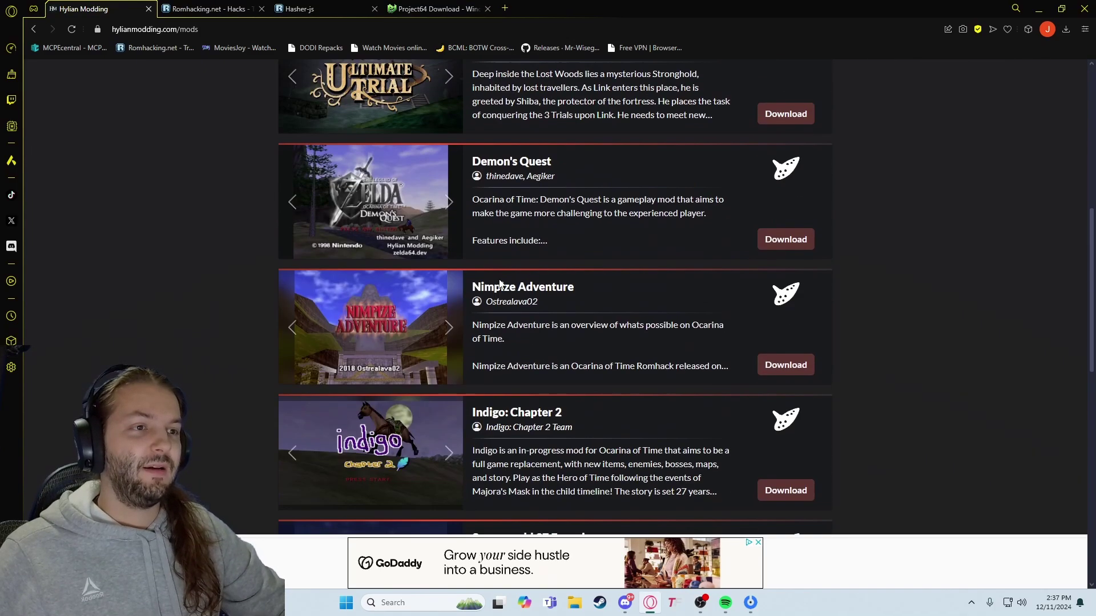
{"action": "scroll", "coordinate": [588, 404], "scroll_direction": "down", "scroll_amount": 4}
- From Indigo's GitHub release, download indigo-patch-v0.4.6-003290af.bps under Assets
{"action": "left_click", "coordinate": [769, 266]}
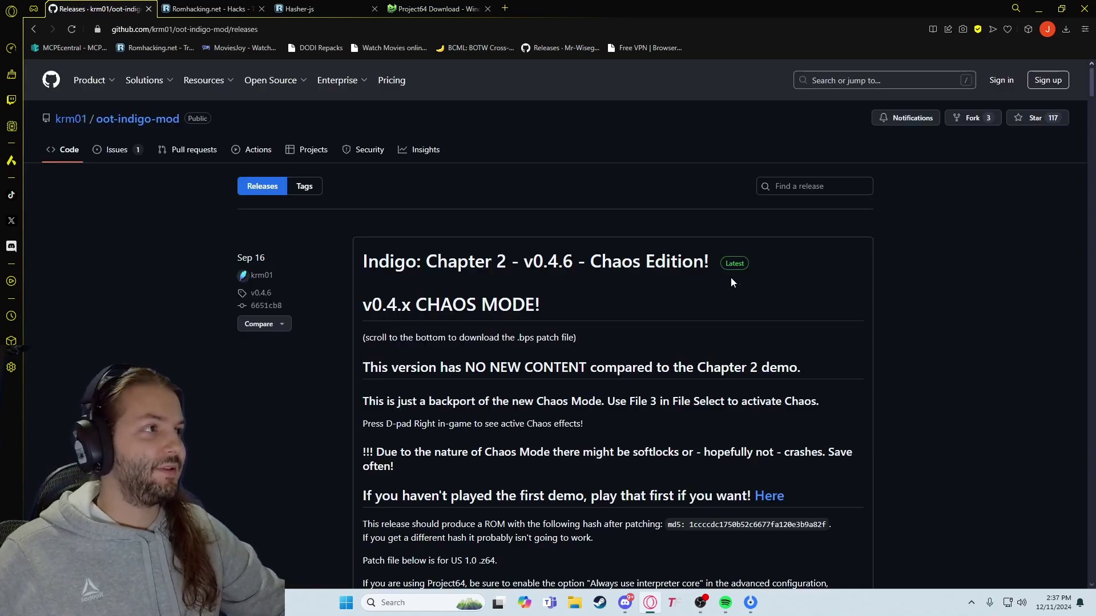
{"action": "scroll", "coordinate": [734, 282], "scroll_direction": "down", "scroll_amount": 7}
{"action": "scroll", "coordinate": [319, 320], "scroll_direction": "down", "scroll_amount": 13}
{"action": "scroll", "coordinate": [399, 331], "scroll_direction": "down", "scroll_amount": 7}
{"action": "scroll", "coordinate": [398, 335], "scroll_direction": "up", "scroll_amount": 6}
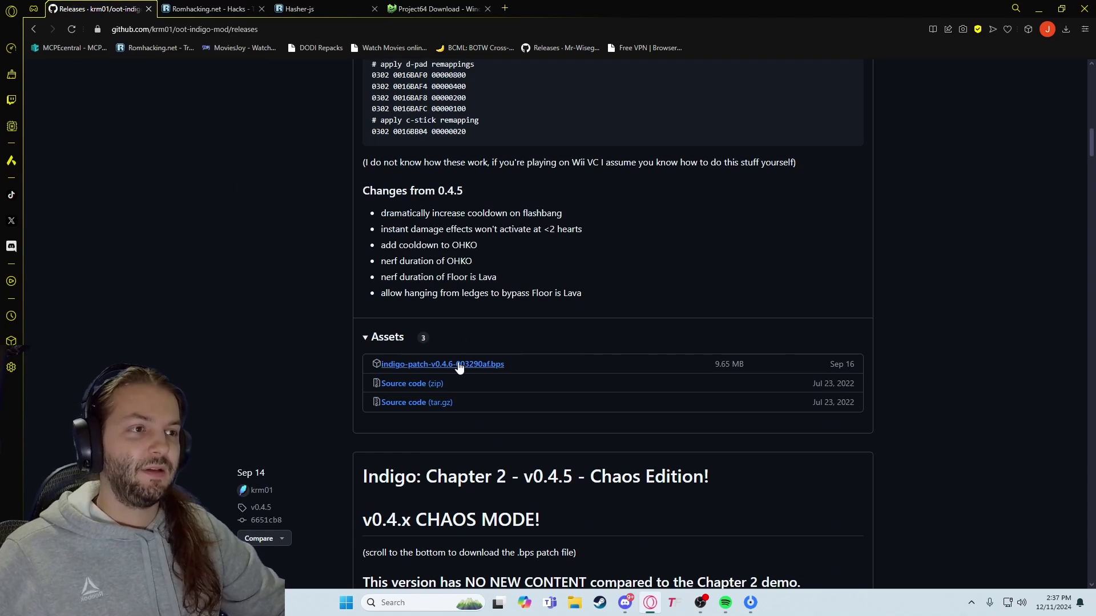
{"action": "left_click", "coordinate": [489, 369]}
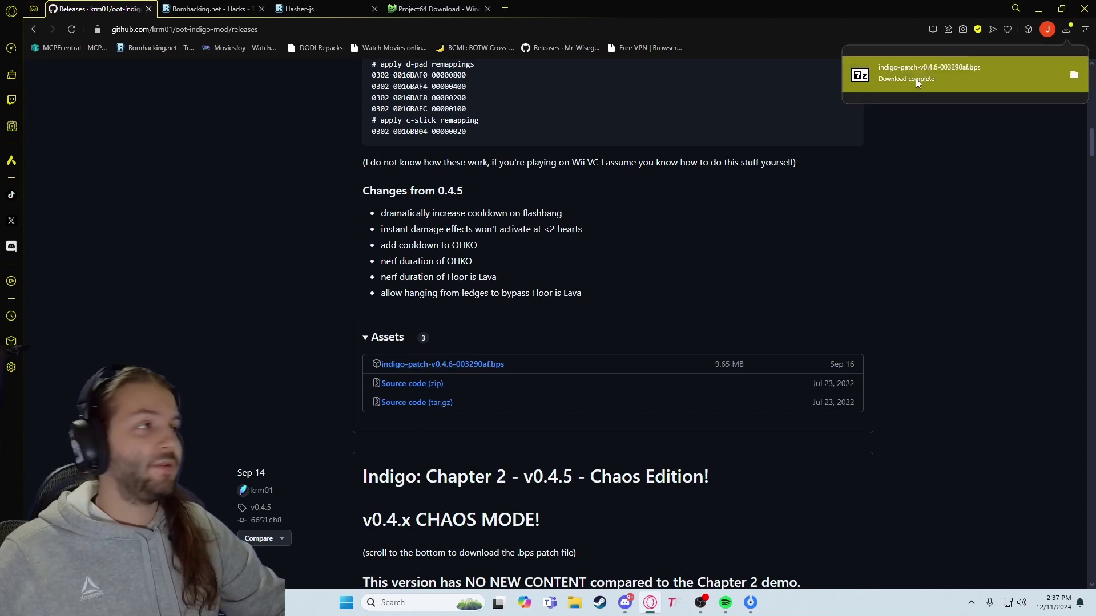
{"action": "left_click", "coordinate": [916, 79]}
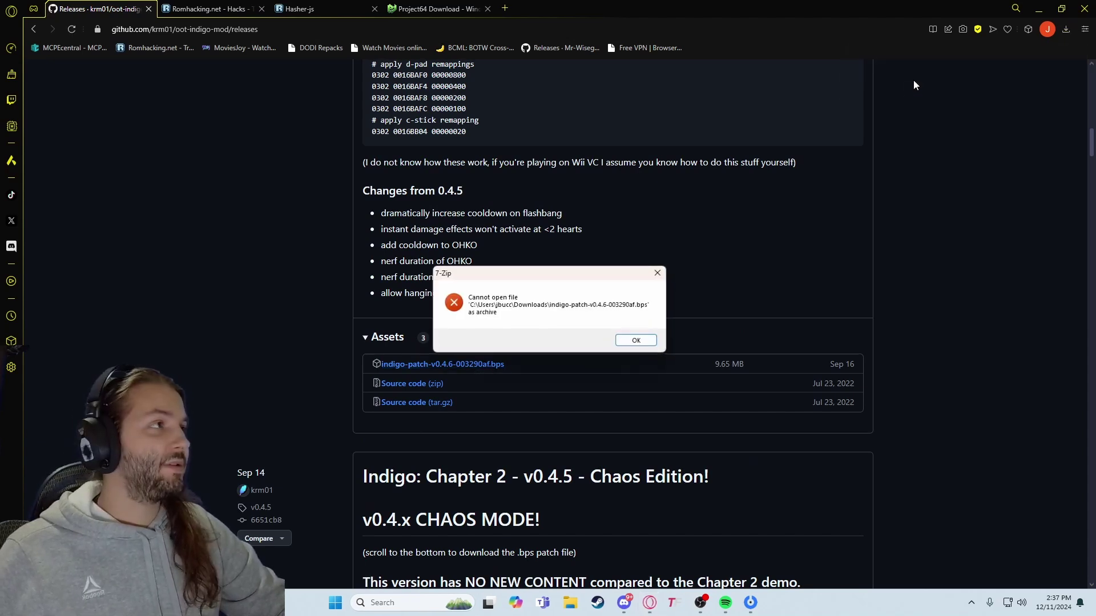
- Dismiss the 7-Zip error and find the indigo-patch file in File Explorer's Downloads folder
{"action": "left_click", "coordinate": [637, 340]}
{"action": "left_click", "coordinate": [575, 602]}
{"action": "left_click", "coordinate": [363, 372]}
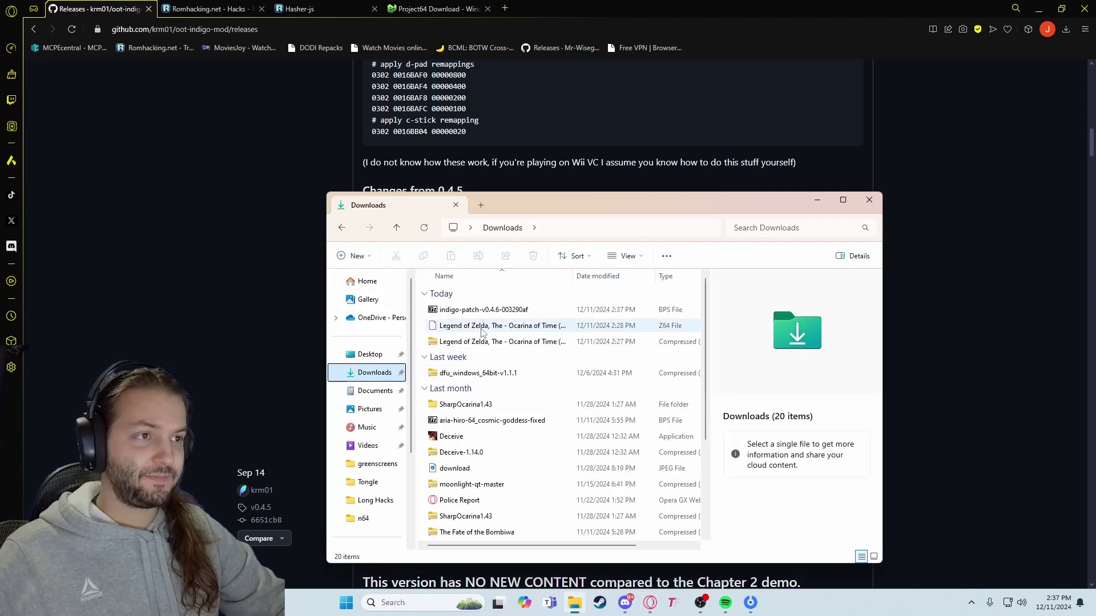
{"action": "left_click", "coordinate": [501, 310]}
{"action": "right_click", "coordinate": [502, 310]}
{"action": "left_click", "coordinate": [574, 336]}
{"action": "left_click", "coordinate": [636, 341]}
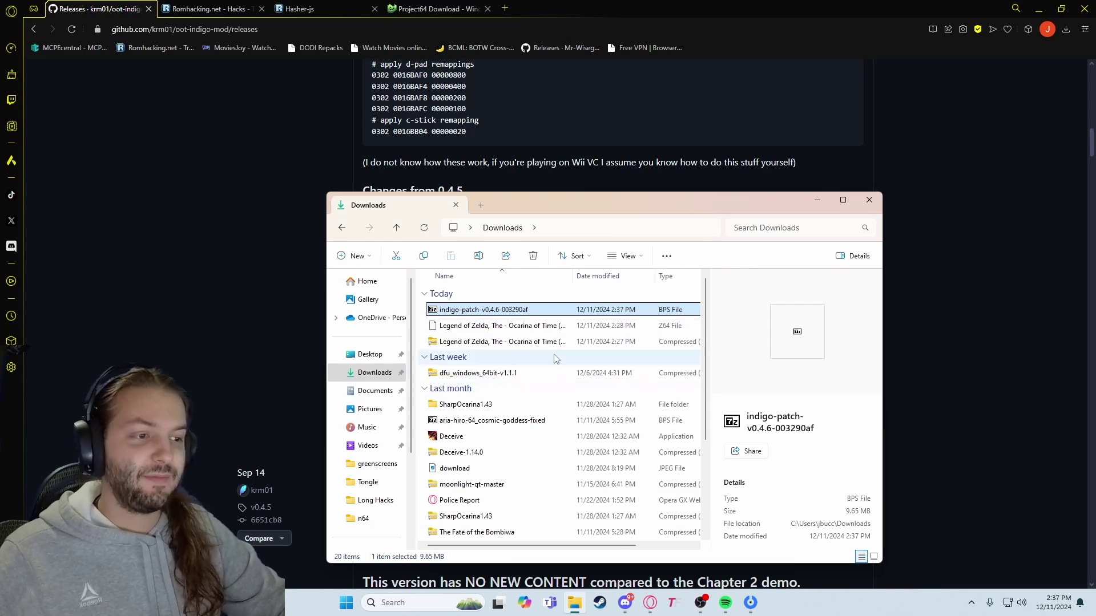
- Close the patch's context menu and the Downloads window, then start a new browser tab
{"action": "right_click", "coordinate": [481, 314]}
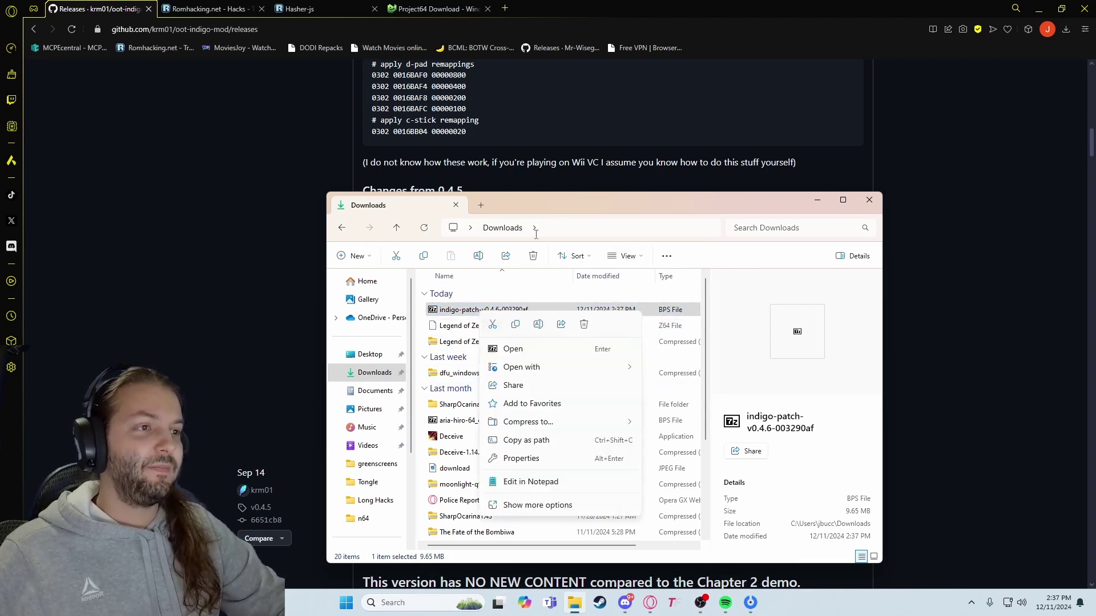
{"action": "key", "text": "Escape"}
{"action": "left_click", "coordinate": [869, 200]}
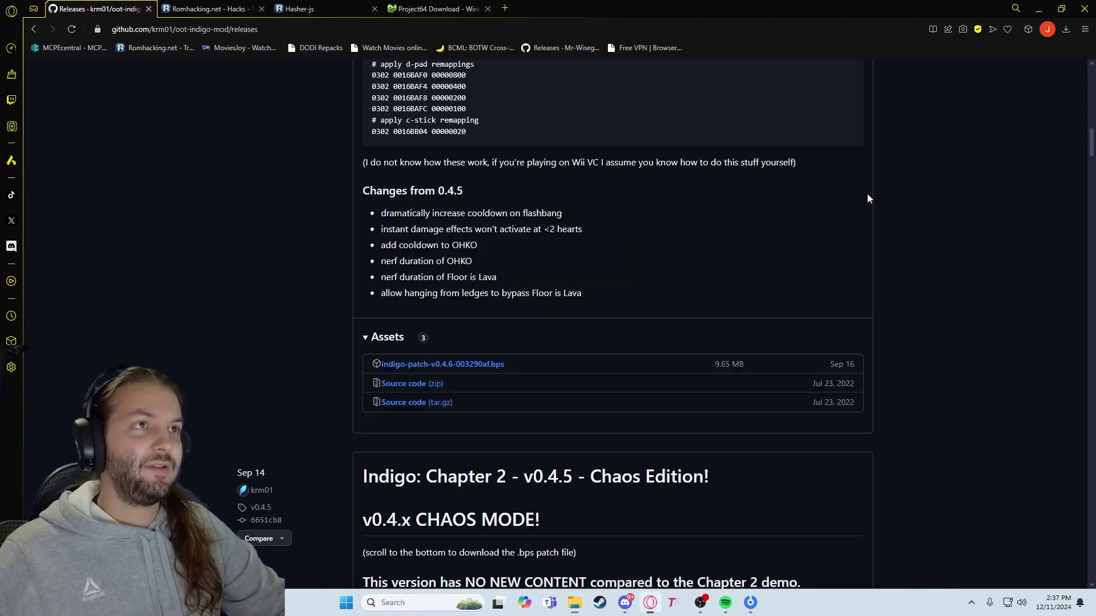
{"action": "left_click", "coordinate": [504, 8]}
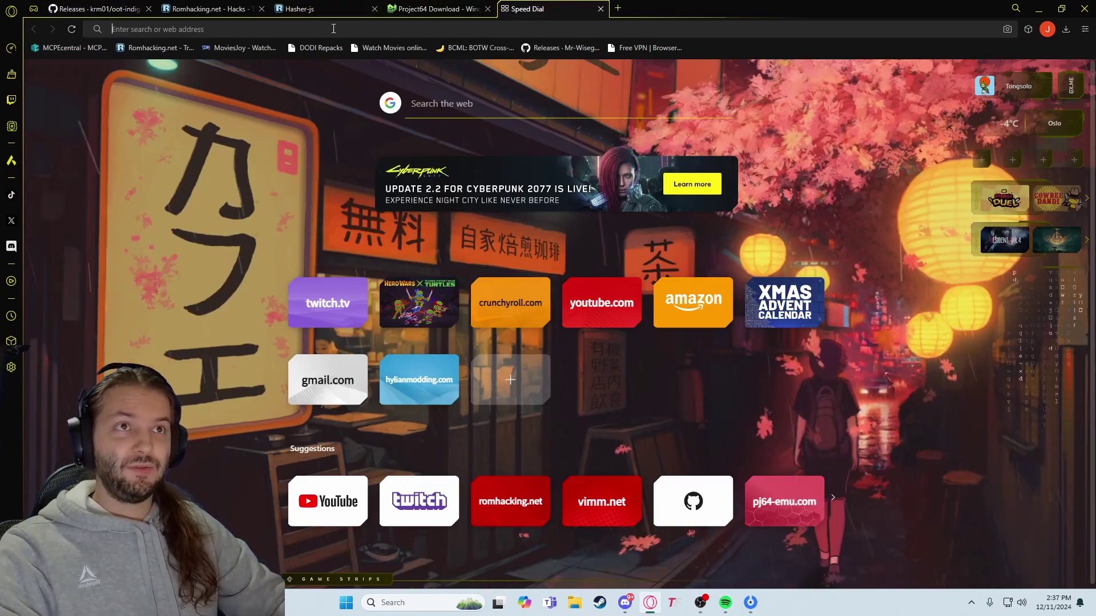
- Search Google for 'bps file patcher' from the new tab
{"action": "type", "text": "bps f"}
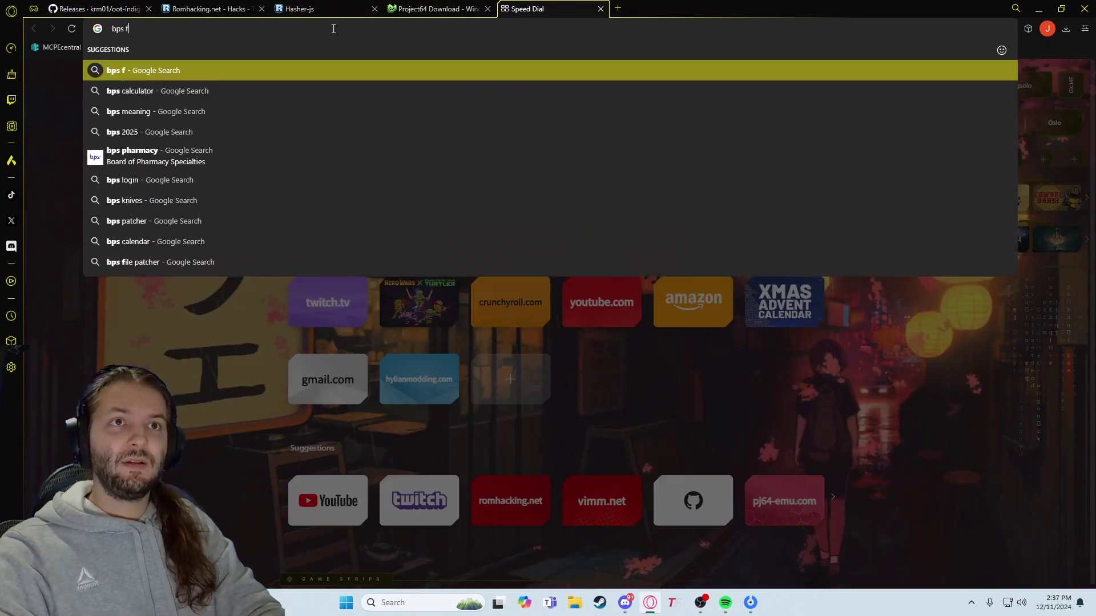
{"action": "type", "text": "ile patcher"}
{"action": "key", "text": "Return"}
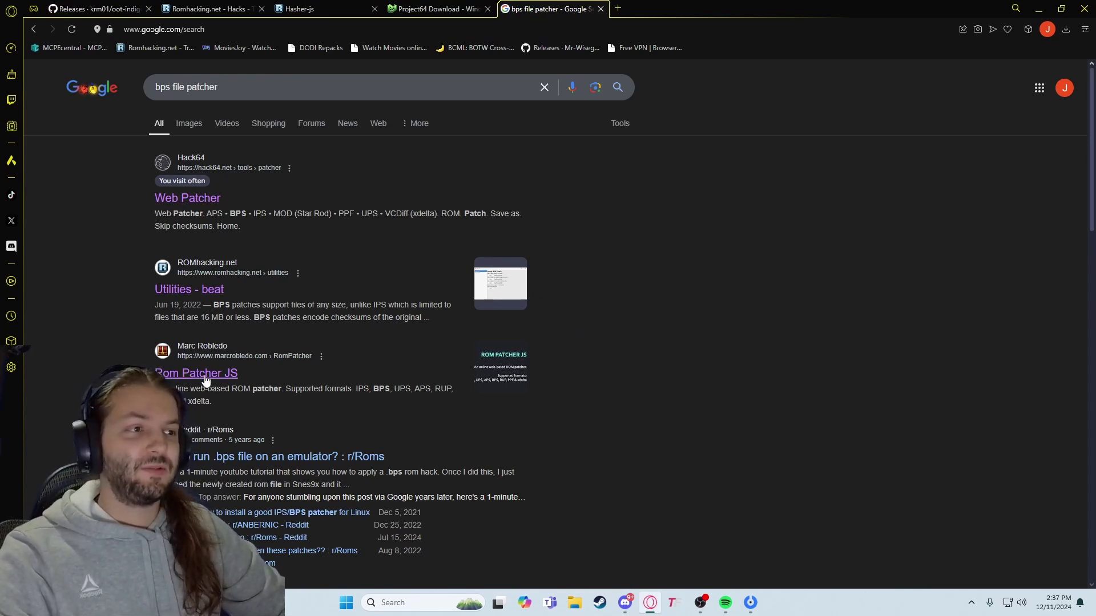
- On Hack64 Web Patcher, choose the Ocarina of Time ROM from Documents\n64
{"action": "left_click", "coordinate": [194, 210]}
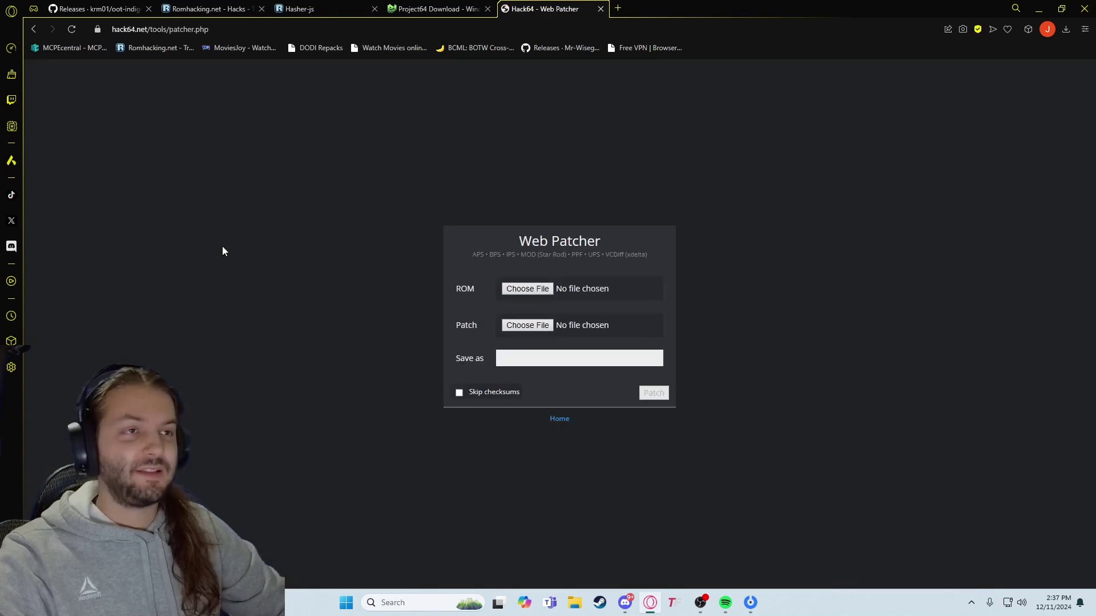
{"action": "left_click", "coordinate": [528, 289]}
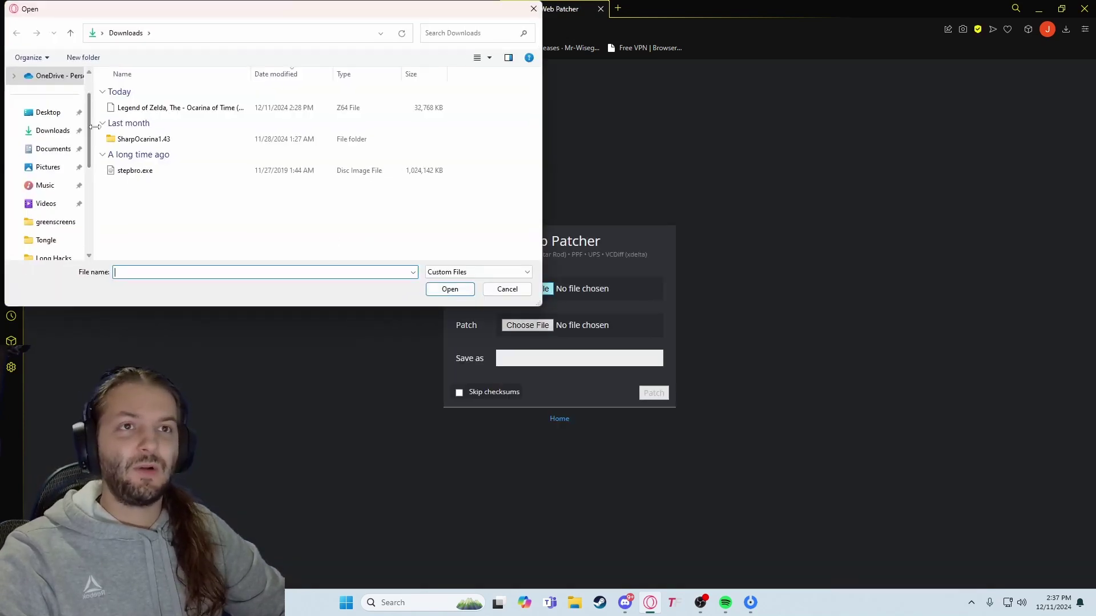
{"action": "left_click", "coordinate": [54, 149]}
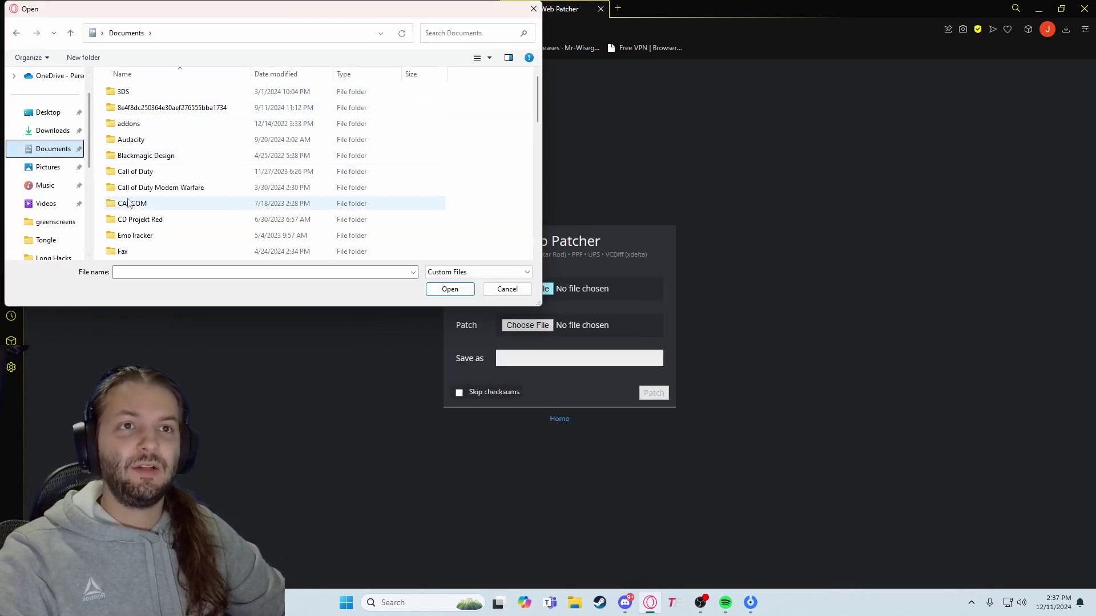
{"action": "scroll", "coordinate": [159, 206], "scroll_direction": "down", "scroll_amount": 3}
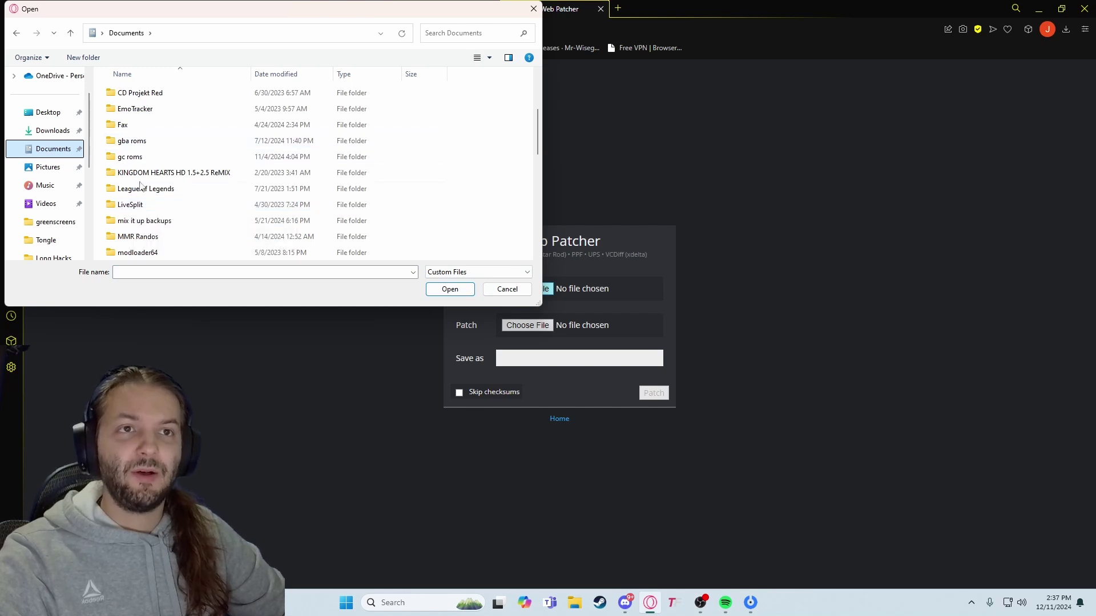
{"action": "scroll", "coordinate": [171, 200], "scroll_direction": "up", "scroll_amount": 2}
{"action": "scroll", "coordinate": [172, 199], "scroll_direction": "up", "scroll_amount": 2}
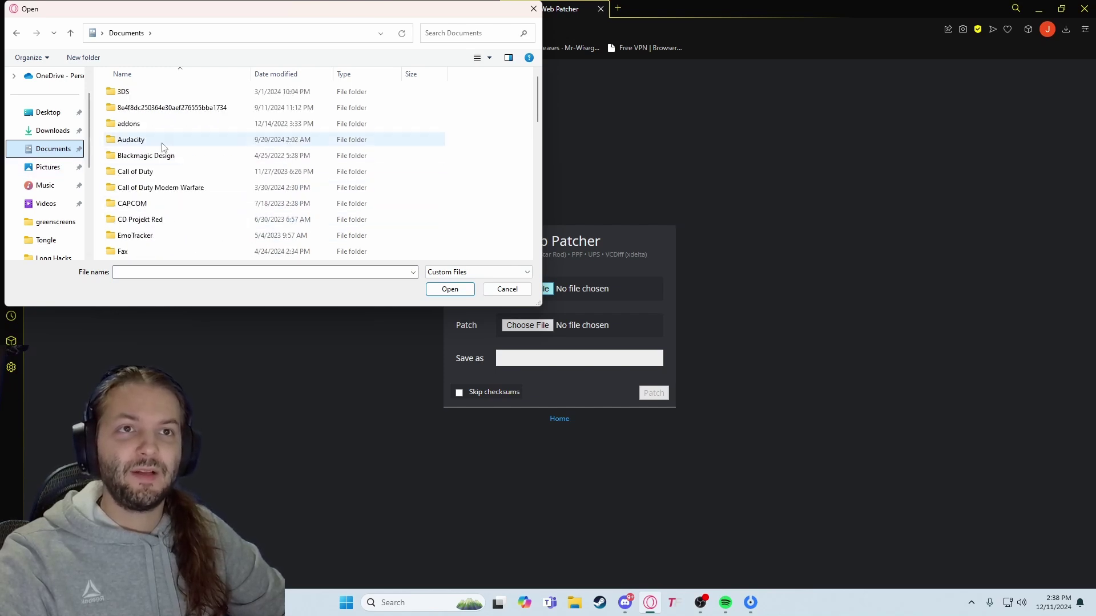
{"action": "scroll", "coordinate": [157, 165], "scroll_direction": "down", "scroll_amount": 3}
{"action": "scroll", "coordinate": [154, 184], "scroll_direction": "down", "scroll_amount": 3}
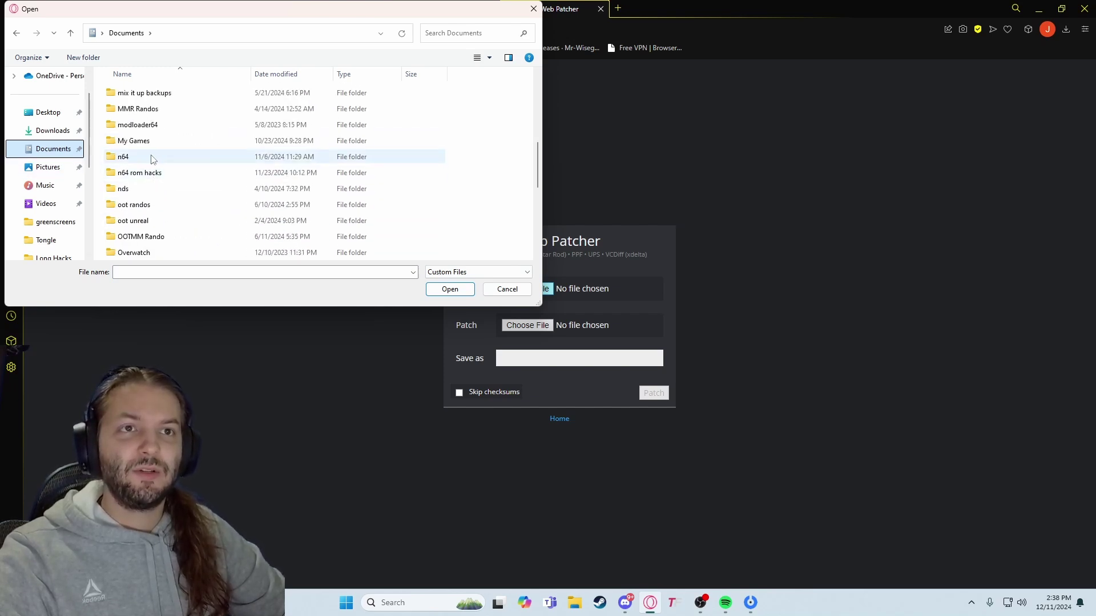
{"action": "double_click", "coordinate": [151, 155]}
{"action": "left_click", "coordinate": [176, 123]}
{"action": "left_click", "coordinate": [438, 292]}
- Choose indigo-patch-v0.4.6-003290af from Downloads as the patch and apply it
{"action": "left_click", "coordinate": [528, 326]}
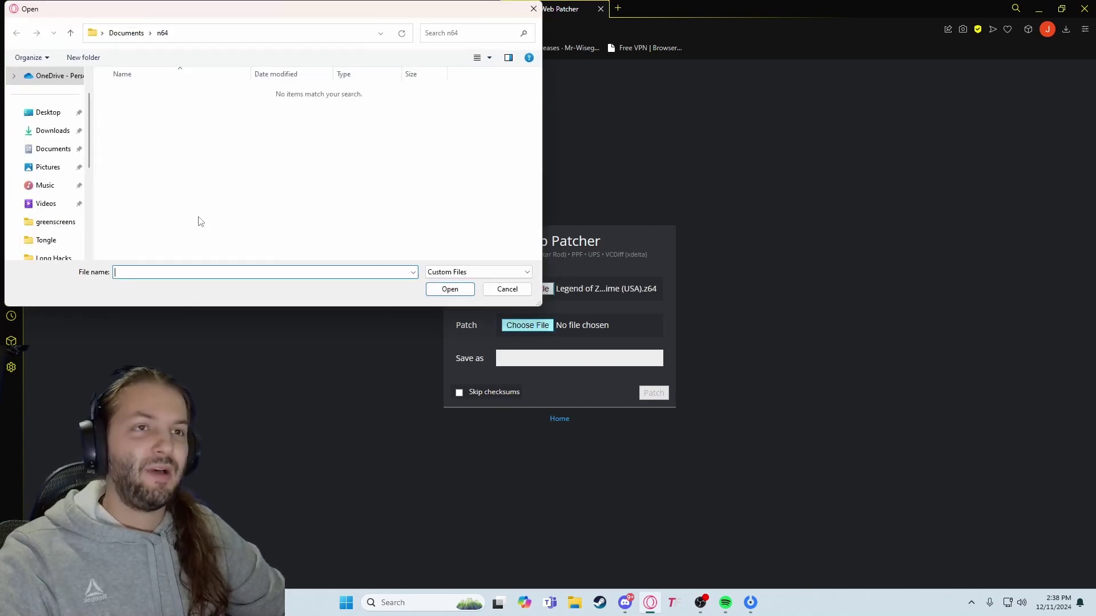
{"action": "left_click", "coordinate": [54, 148]}
{"action": "left_click", "coordinate": [73, 133]}
{"action": "left_click", "coordinate": [144, 107]}
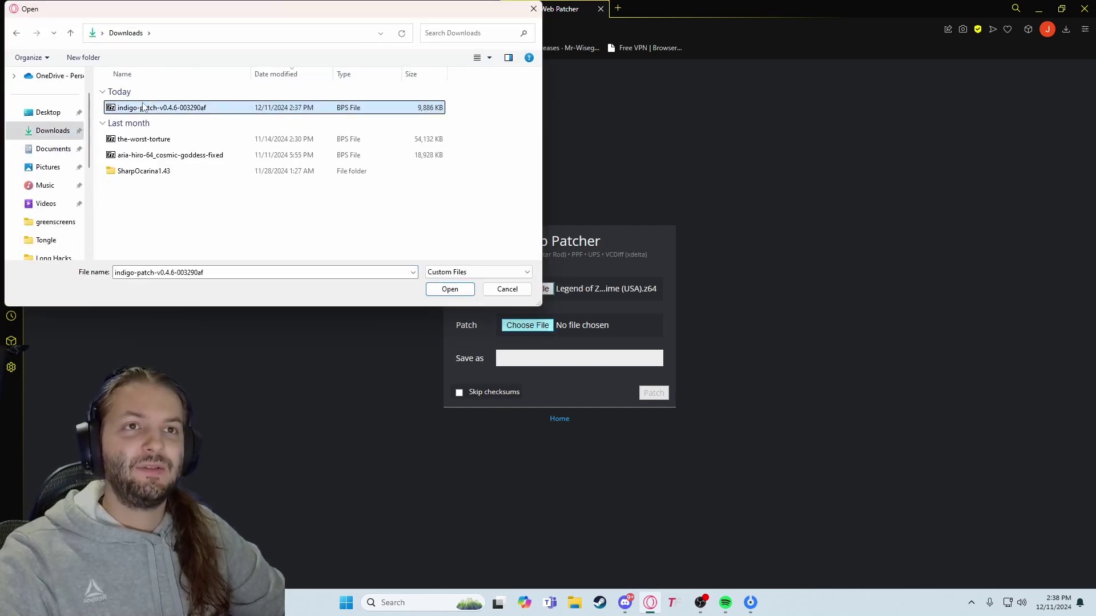
{"action": "left_click", "coordinate": [443, 292]}
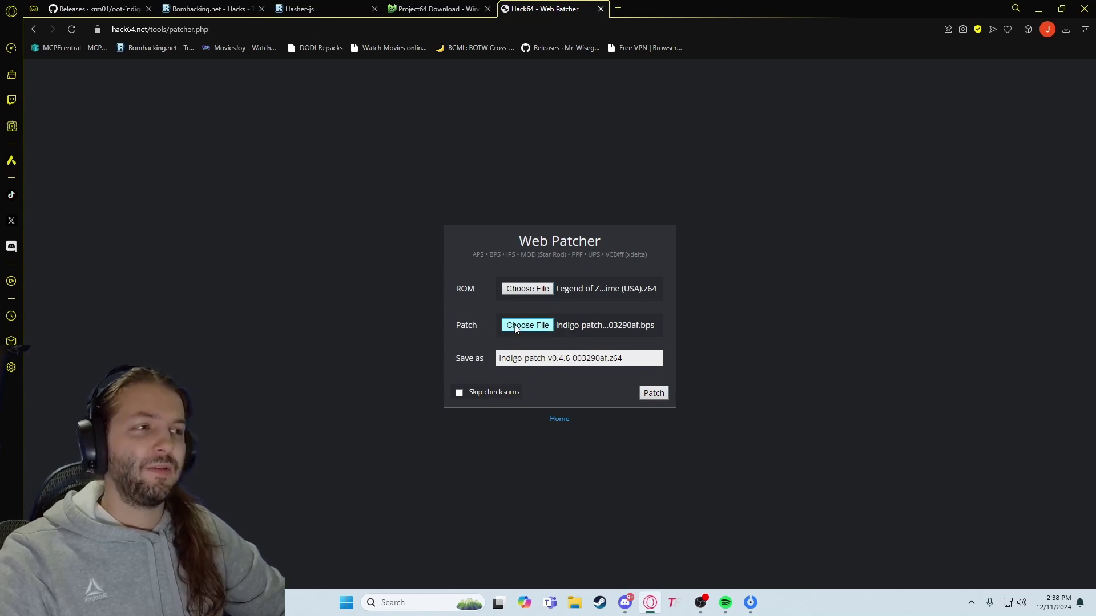
{"action": "left_click", "coordinate": [654, 394]}
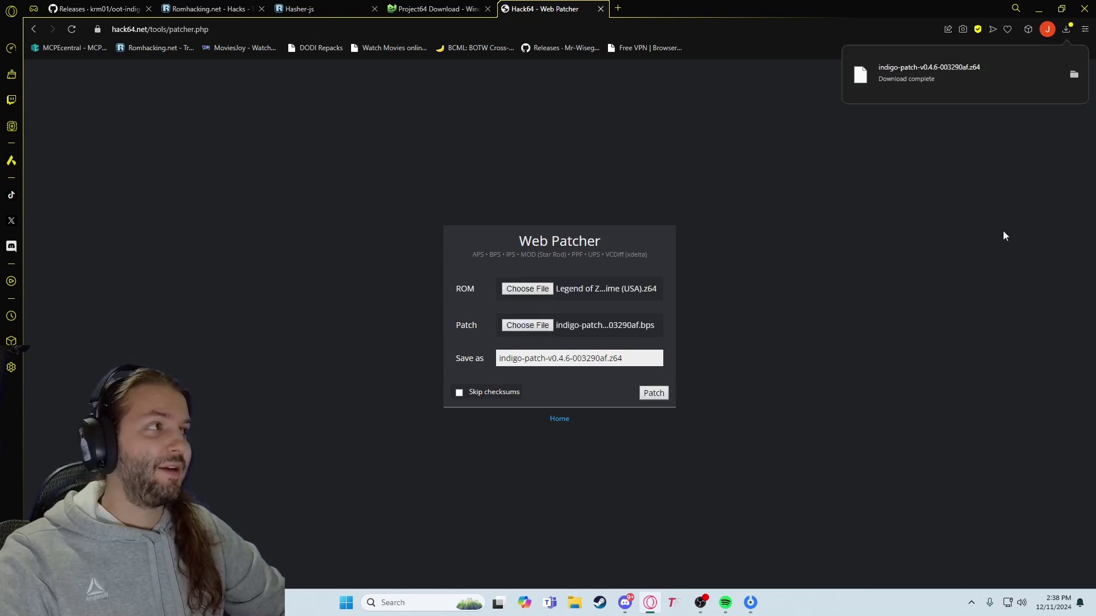
- Cut the patched .z64 from Downloads, open the n64 rom hacks folder, then close Explorer
{"action": "left_click", "coordinate": [1075, 75]}
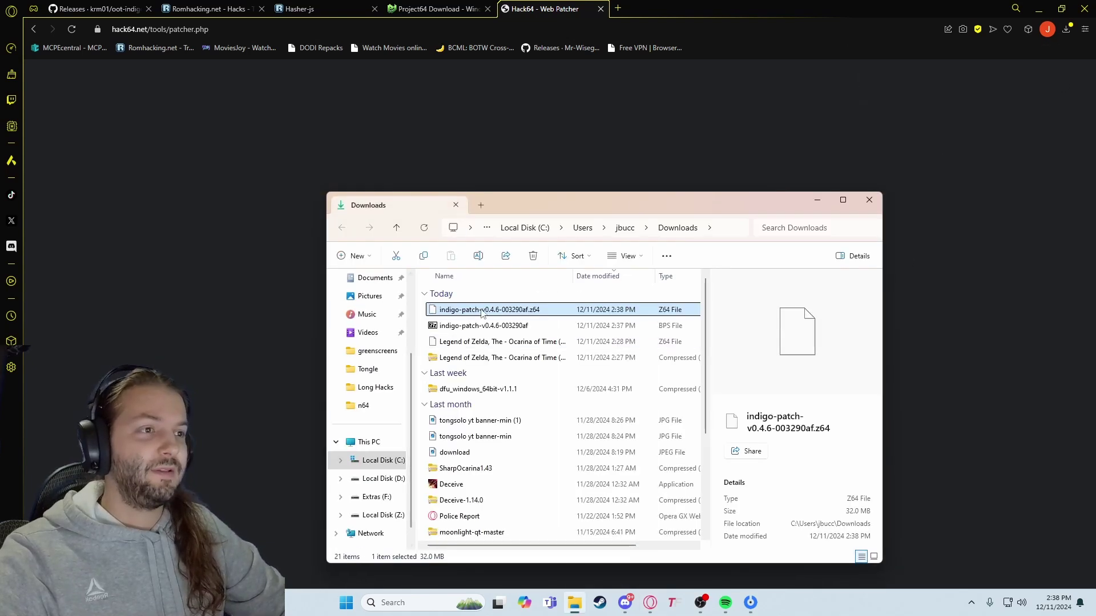
{"action": "right_click", "coordinate": [490, 309]}
{"action": "left_click", "coordinate": [502, 327]}
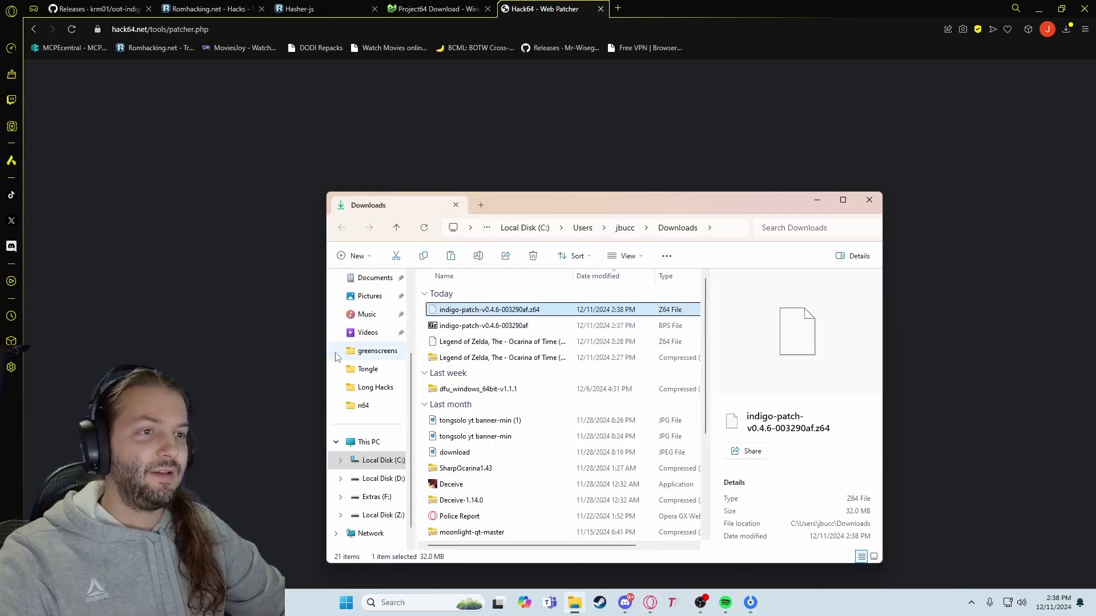
{"action": "left_click", "coordinate": [374, 279]}
{"action": "scroll", "coordinate": [452, 377], "scroll_direction": "down", "scroll_amount": 4}
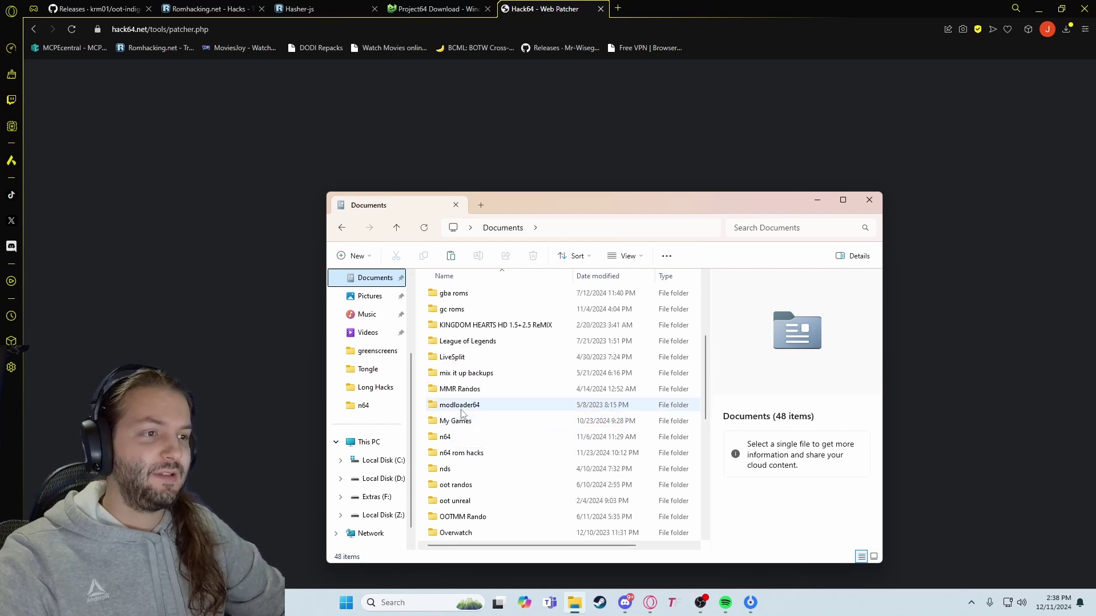
{"action": "double_click", "coordinate": [452, 453]}
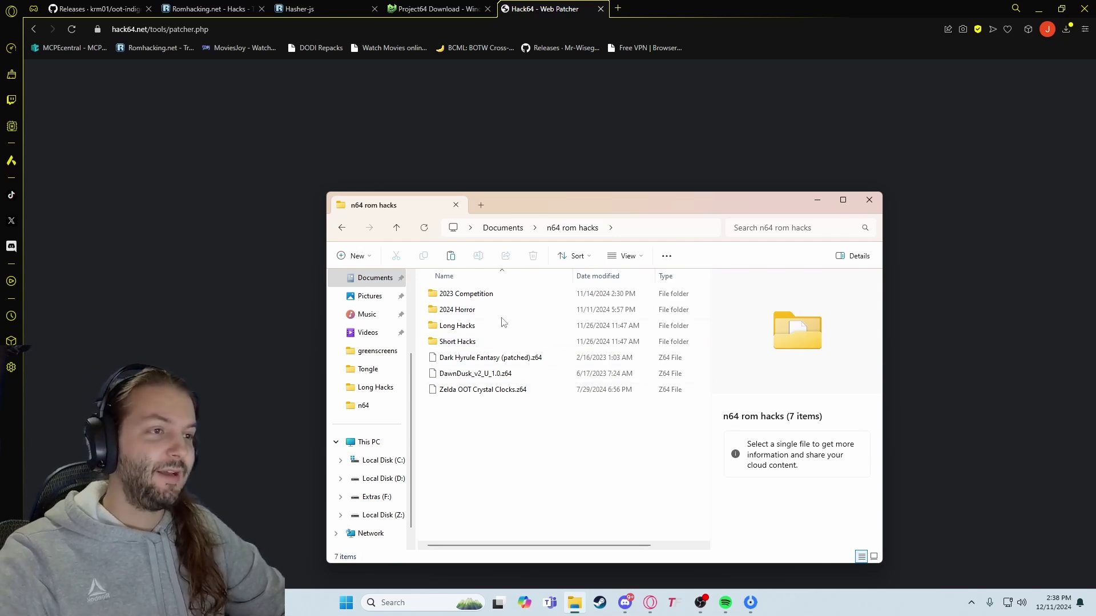
{"action": "left_click", "coordinate": [870, 200]}
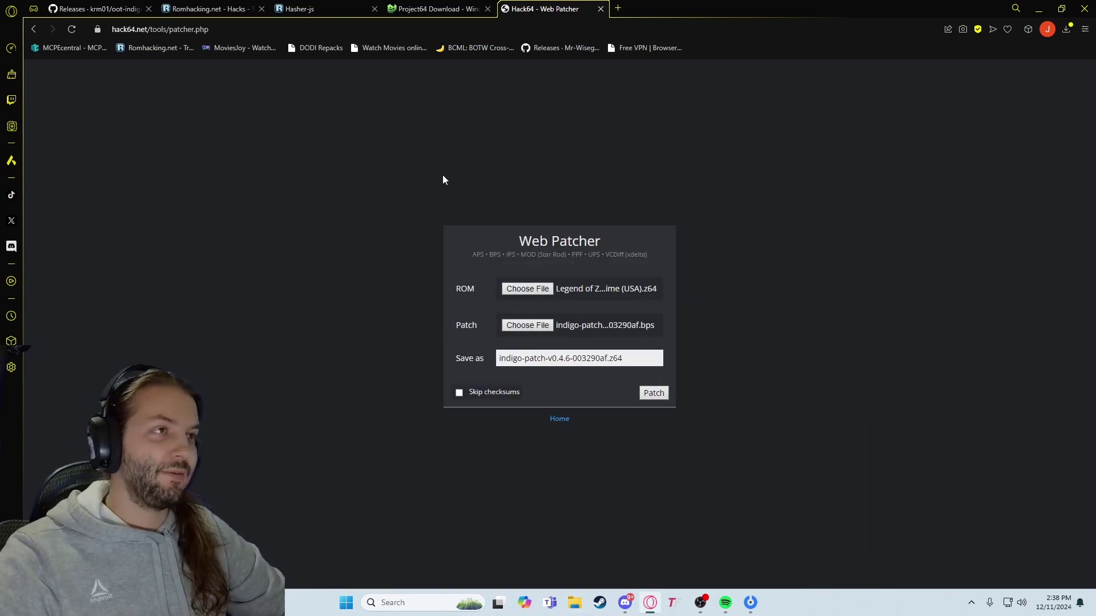
- Close the web patcher tab, cancel the Project64 installer save, and close its download tab
{"action": "left_click", "coordinate": [600, 10]}
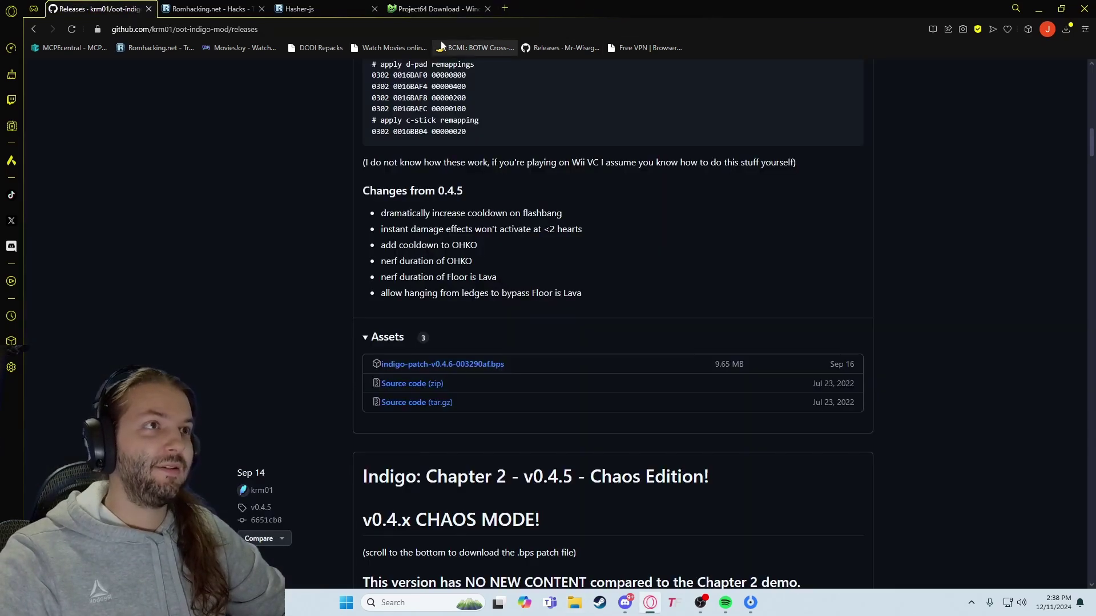
{"action": "left_click", "coordinate": [437, 8]}
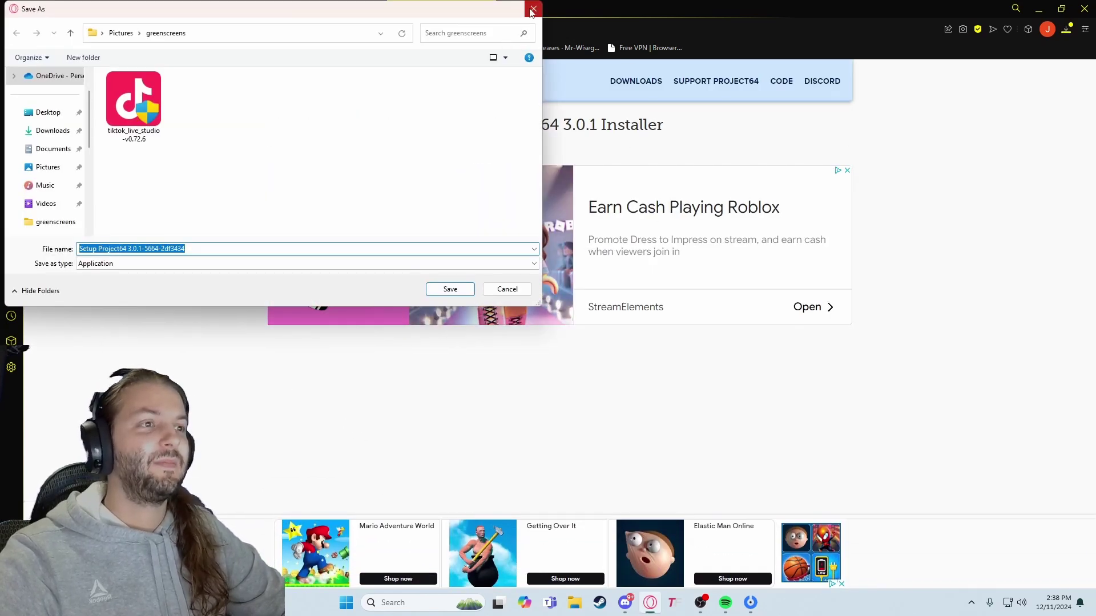
{"action": "left_click", "coordinate": [533, 9]}
{"action": "left_click", "coordinate": [488, 9]}
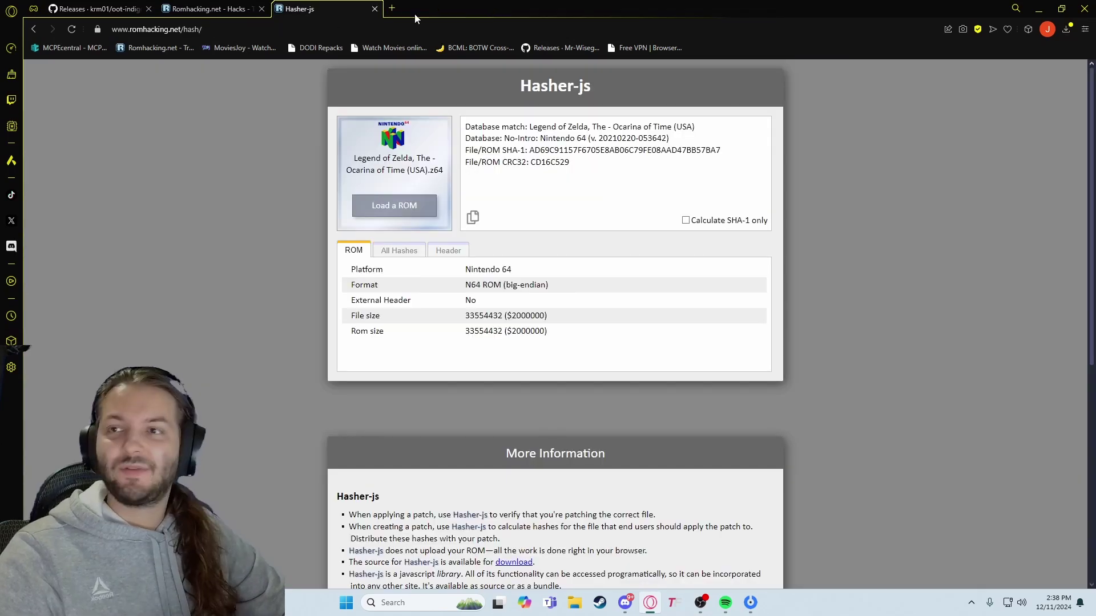
- Recheck The Missing Link's database match and hash lines, then return to GitHub releases
{"action": "left_click", "coordinate": [227, 8]}
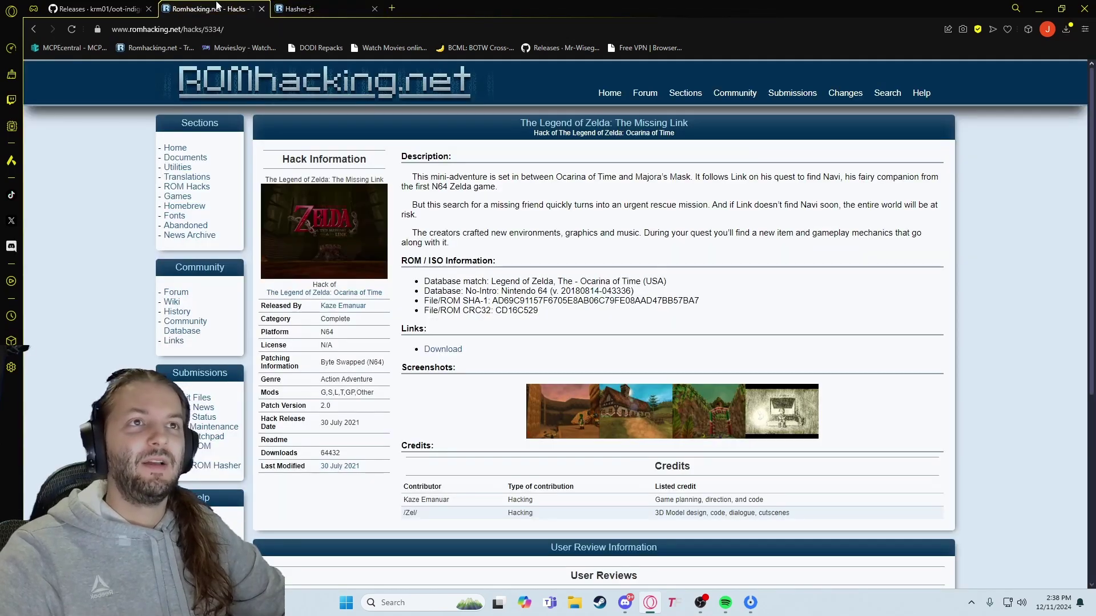
{"action": "scroll", "coordinate": [462, 360], "scroll_direction": "down", "scroll_amount": 3}
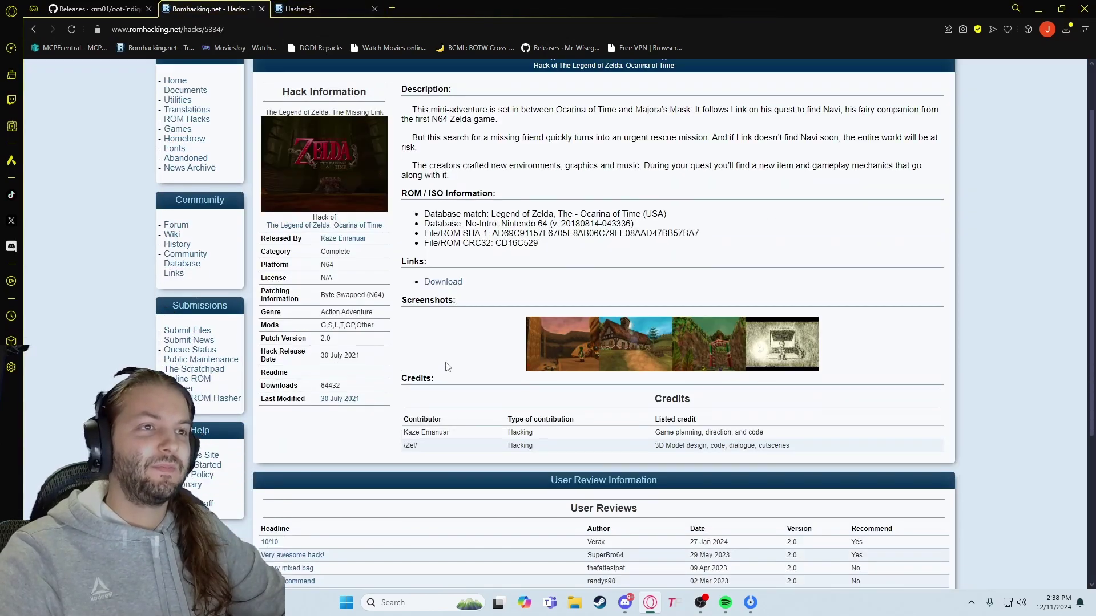
{"action": "scroll", "coordinate": [451, 319], "scroll_direction": "up", "scroll_amount": 3}
{"action": "left_click_drag", "start_coordinate": [450, 308], "coordinate": [699, 300]}
{"action": "left_click", "coordinate": [461, 296]}
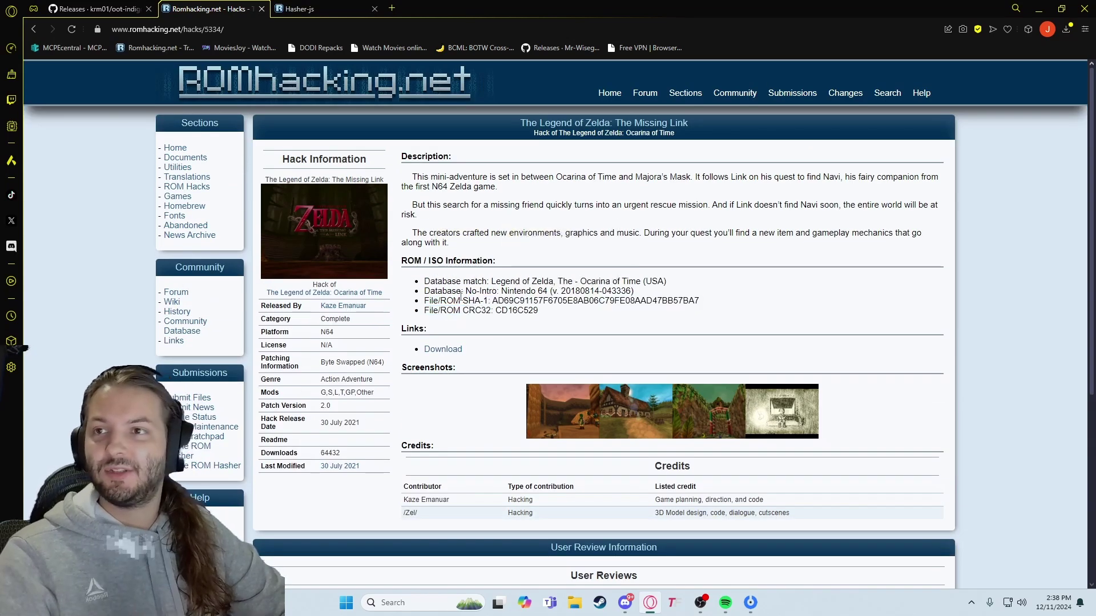
{"action": "left_click_drag", "start_coordinate": [430, 281], "coordinate": [515, 301]}
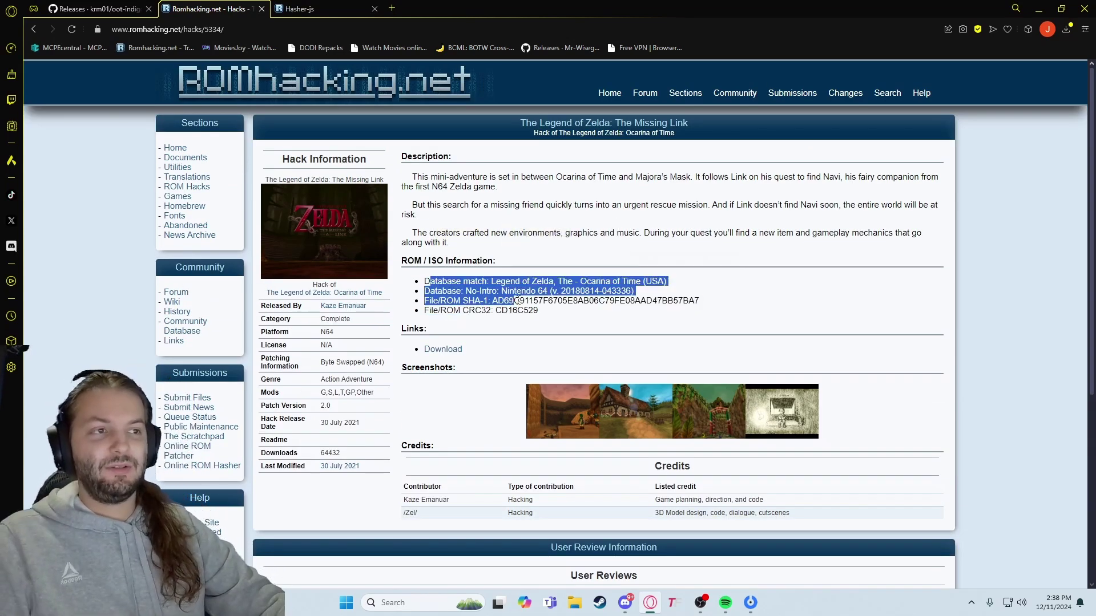
{"action": "left_click", "coordinate": [453, 290]}
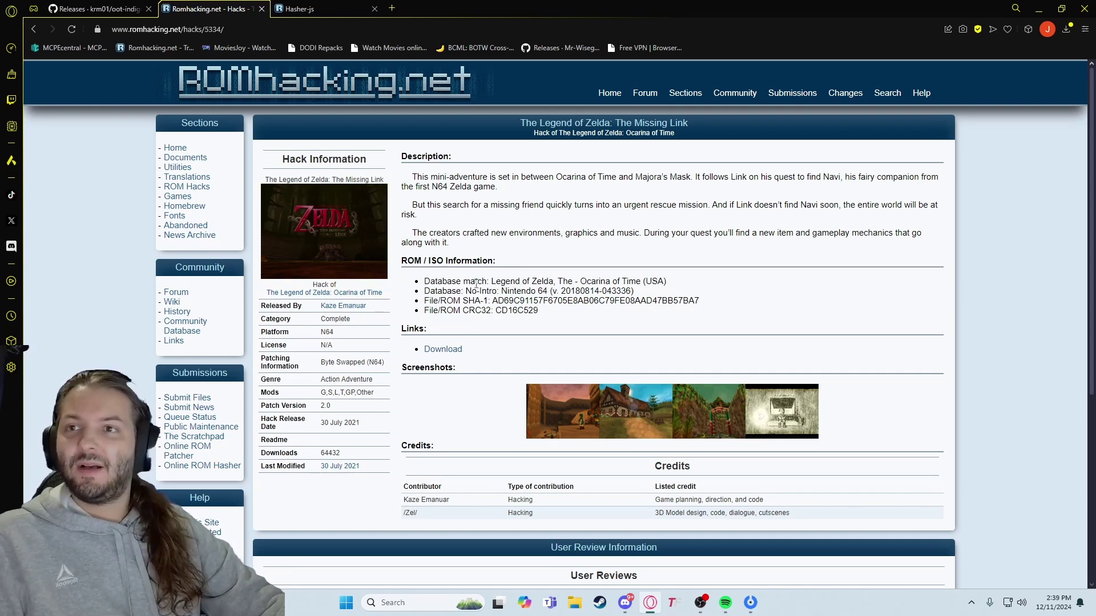
{"action": "left_click", "coordinate": [129, 8]}
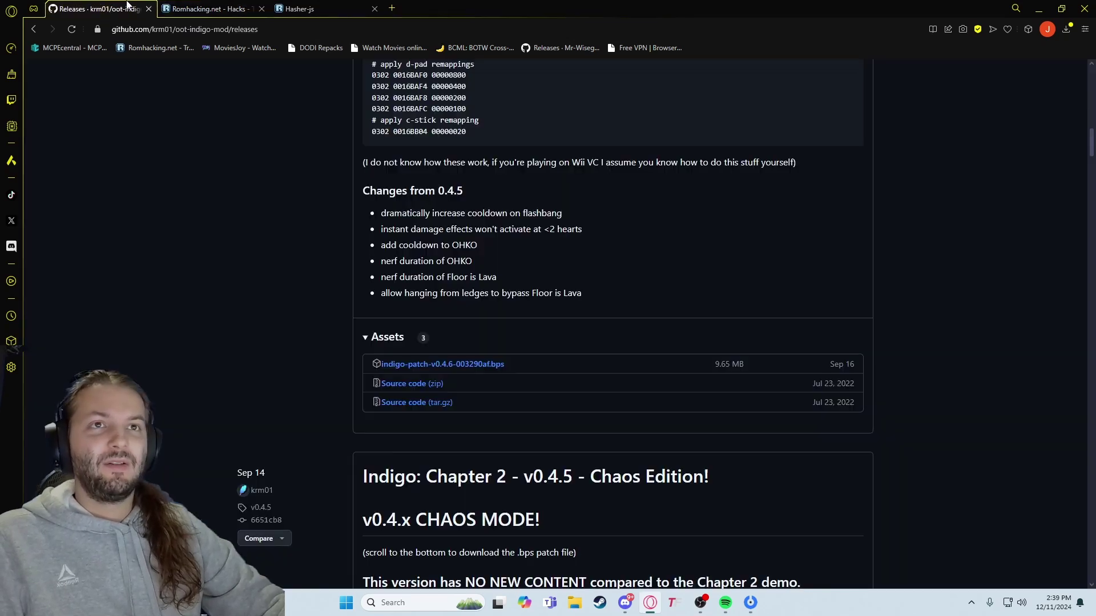
- Go back to the Hylian Modding mods list and scroll through it
{"action": "left_click", "coordinate": [34, 31]}
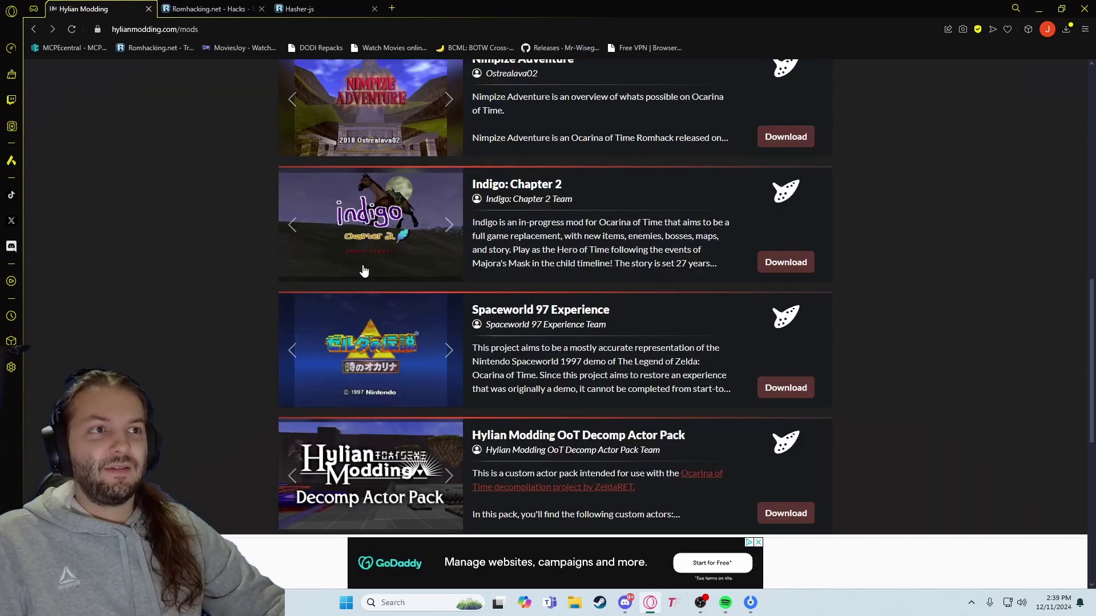
{"action": "scroll", "coordinate": [363, 274], "scroll_direction": "down", "scroll_amount": 3}
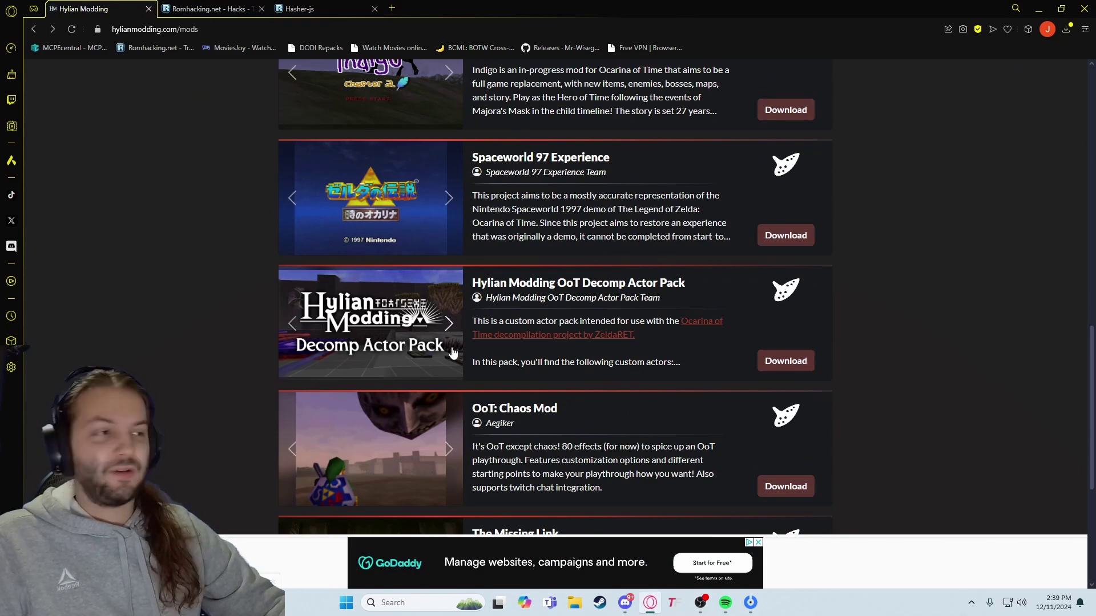
{"action": "scroll", "coordinate": [540, 358], "scroll_direction": "down", "scroll_amount": 3}
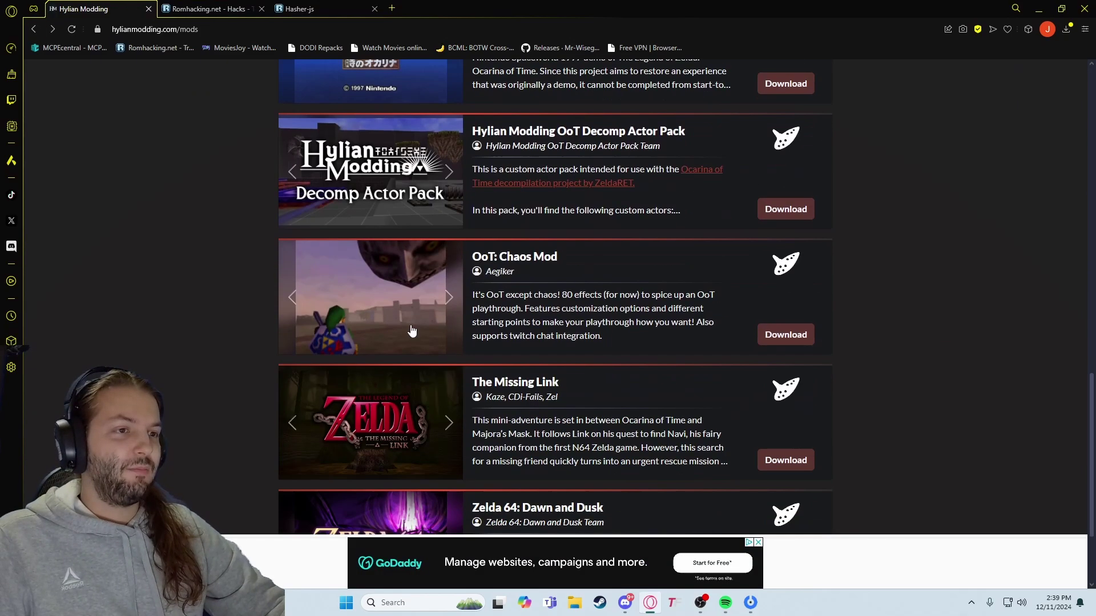
- Compare the mods list with The Missing Link page's required ROM info (SHA-1, CRC32 CD16C529)
{"action": "left_click", "coordinate": [208, 9]}
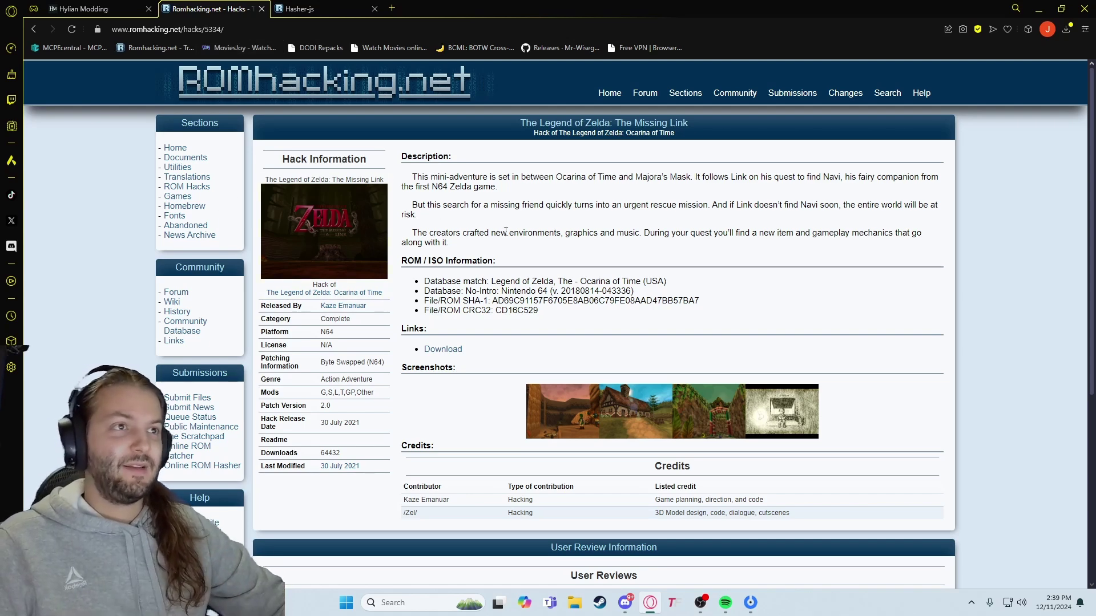
{"action": "left_click", "coordinate": [132, 9]}
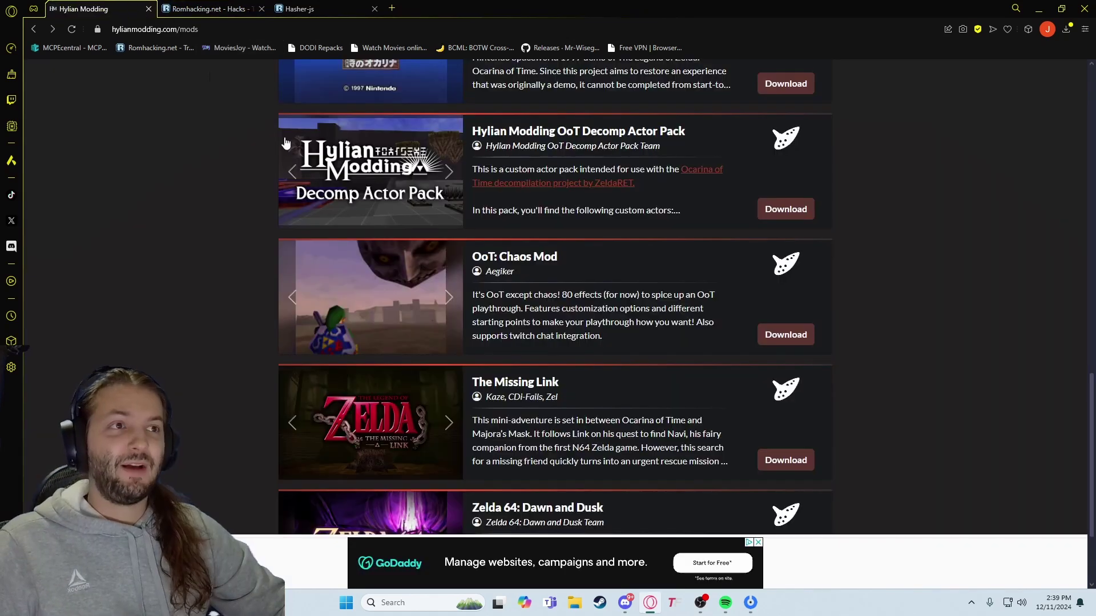
{"action": "scroll", "coordinate": [447, 374], "scroll_direction": "down", "scroll_amount": 3}
{"action": "left_click", "coordinate": [220, 10]}
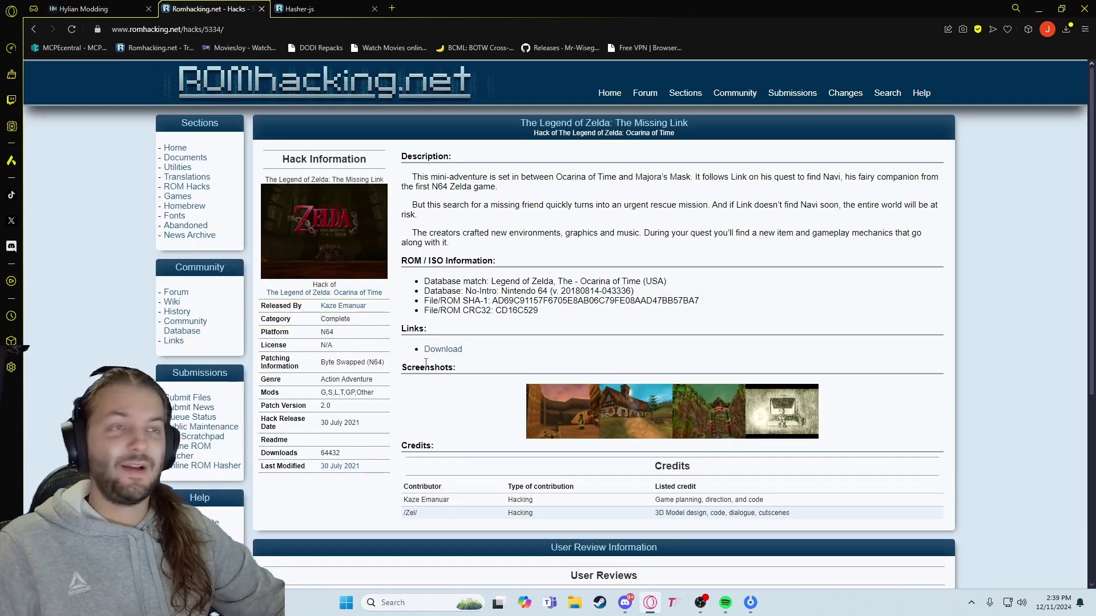
{"action": "left_click_drag", "start_coordinate": [417, 303], "coordinate": [547, 314]}
{"action": "left_click", "coordinate": [531, 308]}
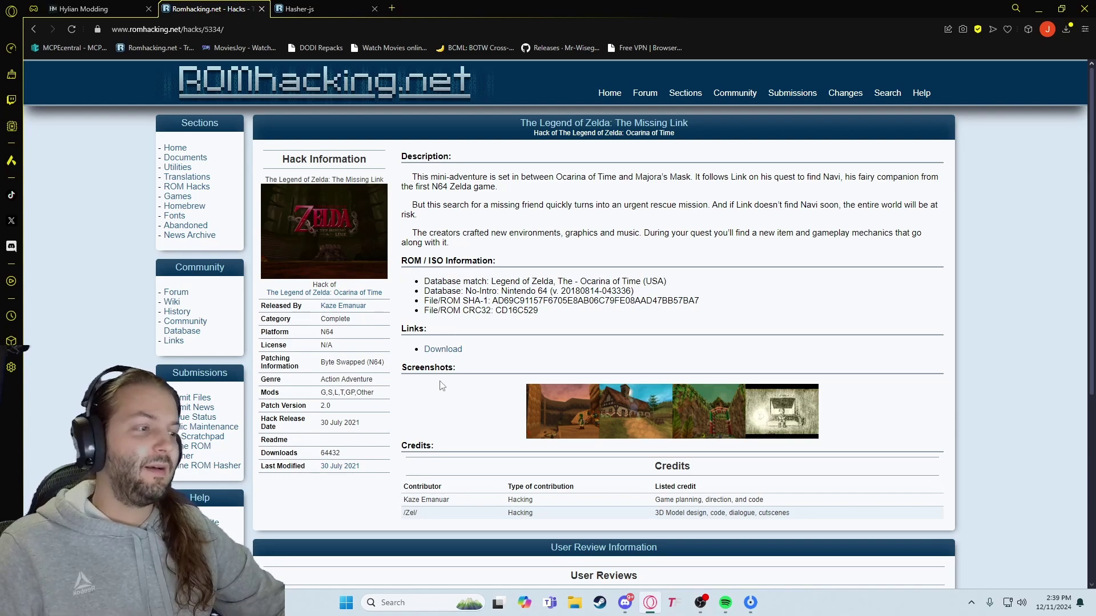
{"action": "scroll", "coordinate": [441, 378], "scroll_direction": "down", "scroll_amount": 3}
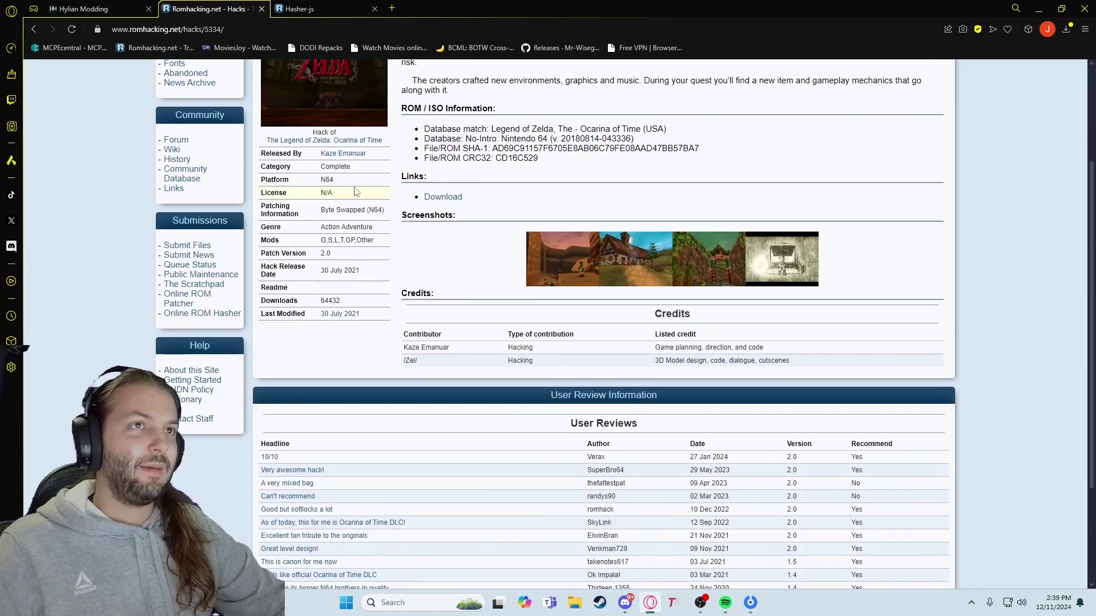
{"action": "left_click", "coordinate": [348, 9]}
- Minimize the browser, launch Project64 from the desktop, and center its window
{"action": "left_click", "coordinate": [1038, 10]}
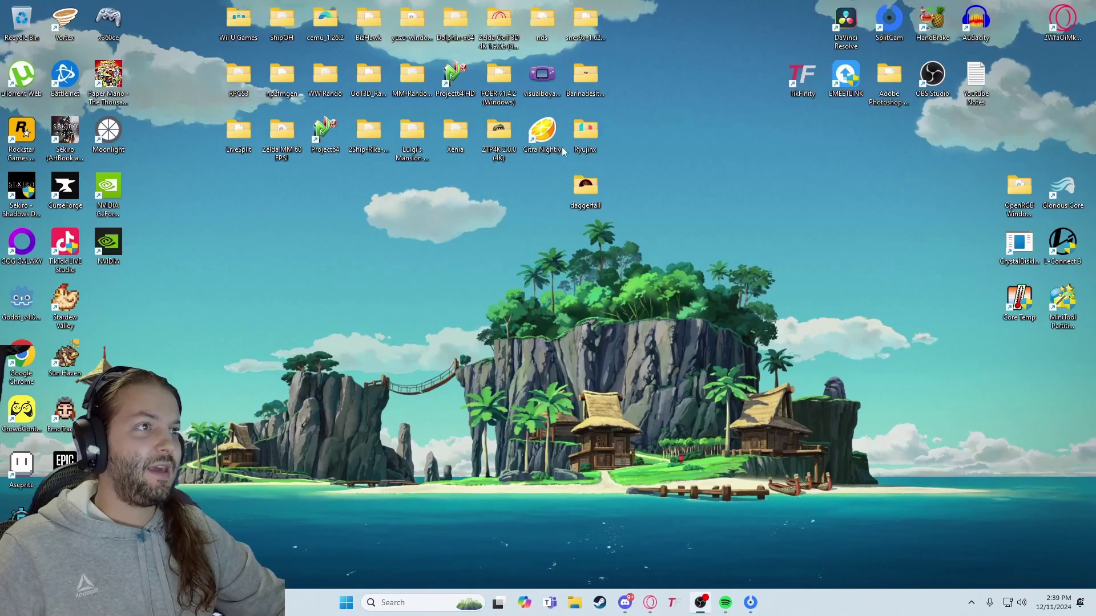
{"action": "double_click", "coordinate": [455, 90]}
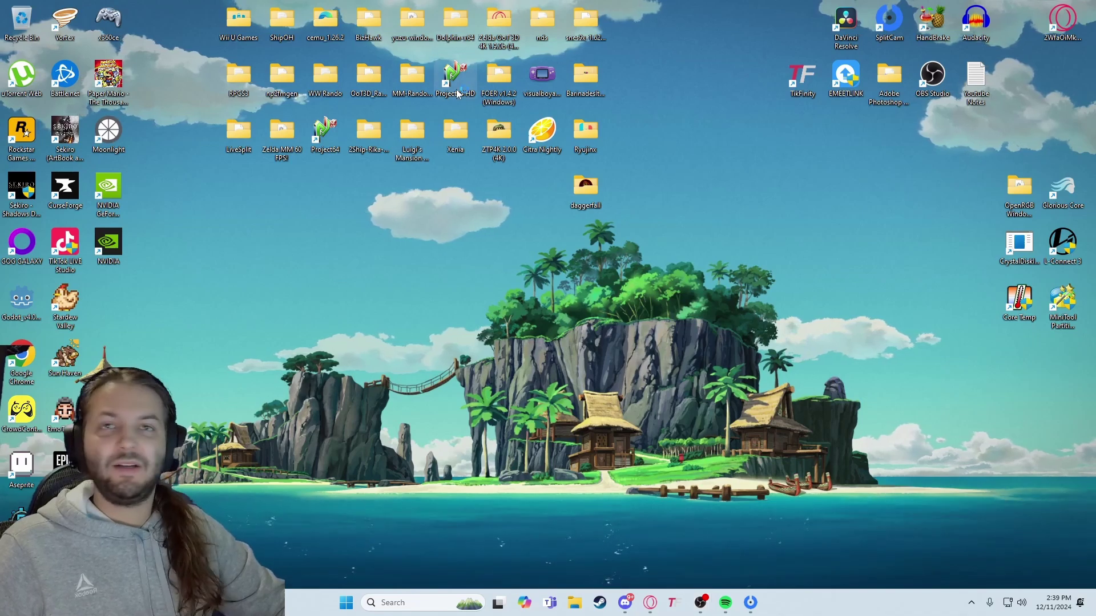
{"action": "left_click_drag", "start_coordinate": [200, 119], "coordinate": [330, 211]}
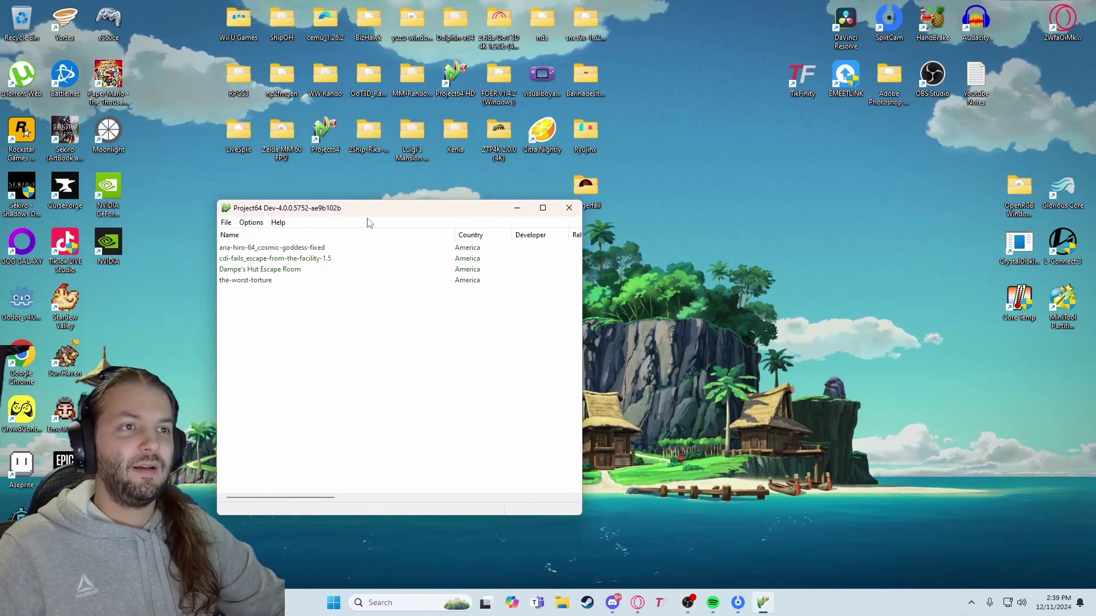
- Open Options > Configuration and browse its General, Advanced and Directories pages
{"action": "left_click", "coordinate": [252, 222]}
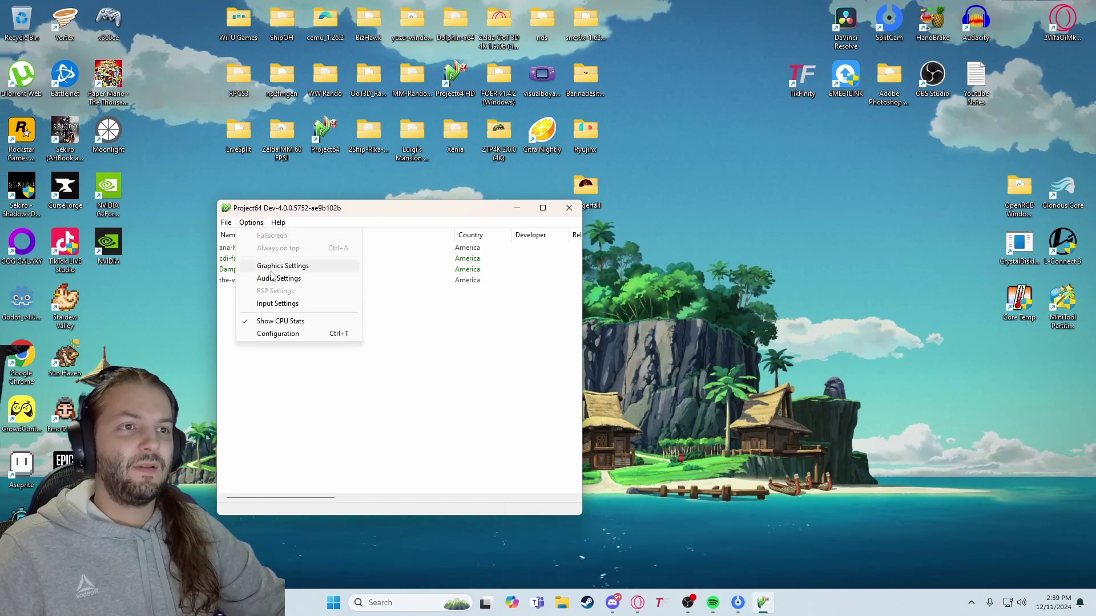
{"action": "left_click", "coordinate": [278, 334]}
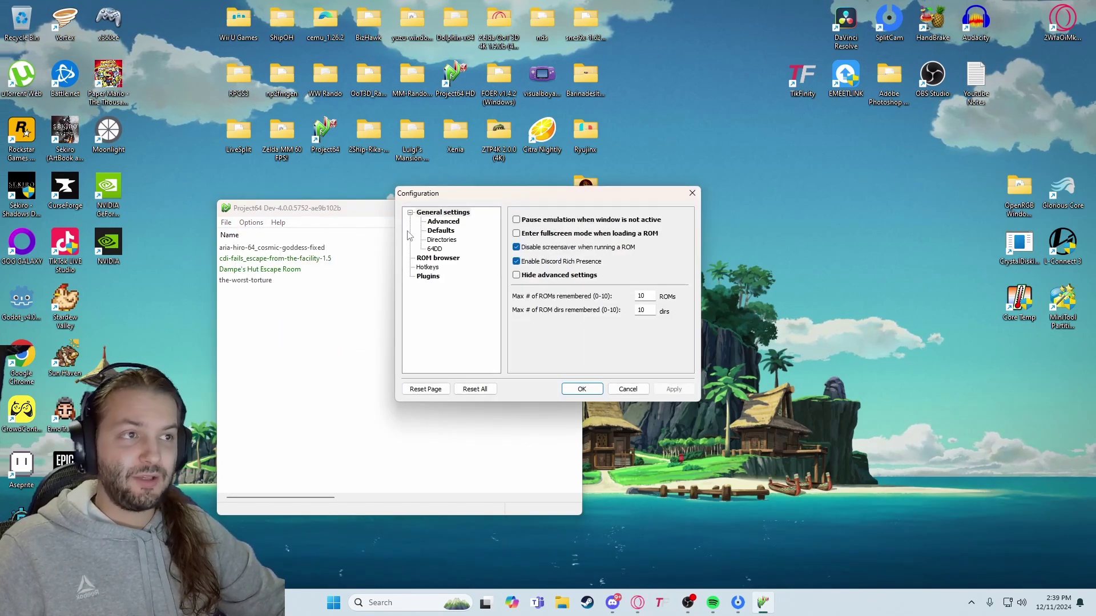
{"action": "left_click", "coordinate": [436, 223]}
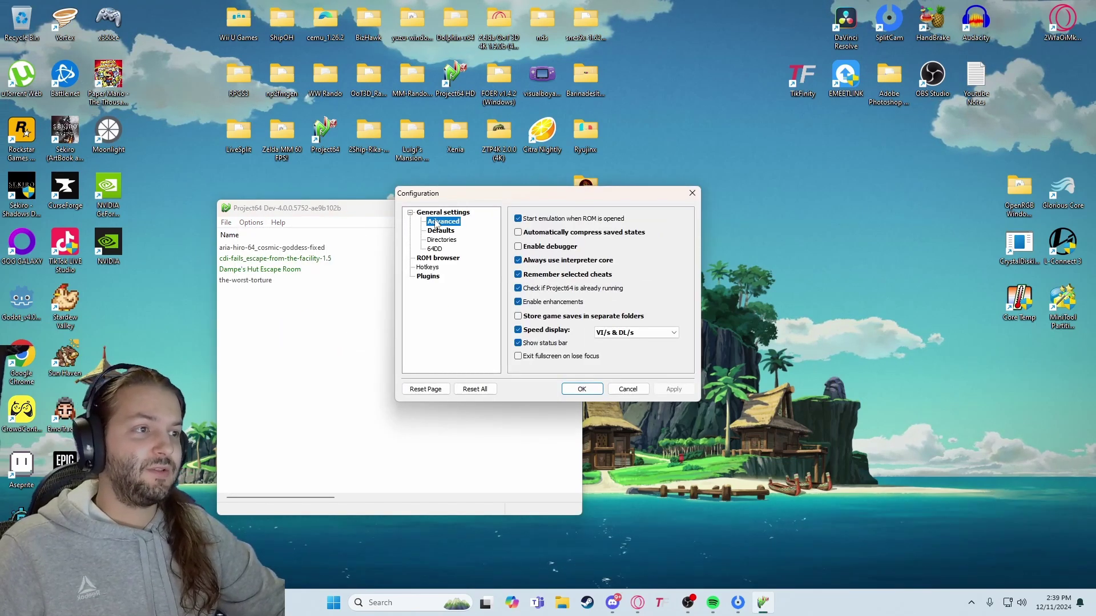
{"action": "key", "text": "Up"}
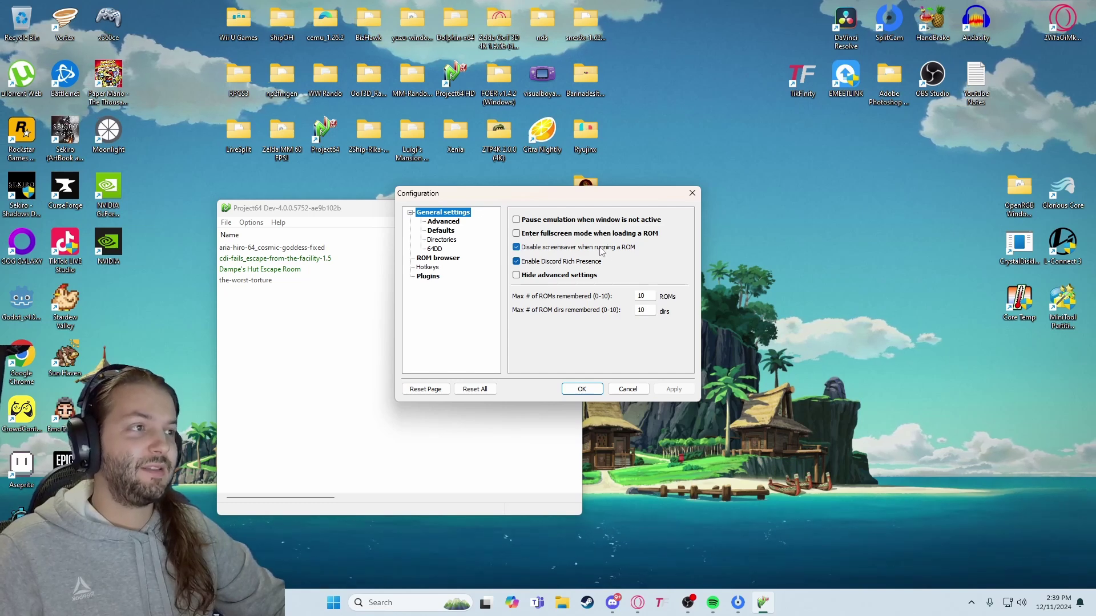
{"action": "left_click", "coordinate": [450, 223]}
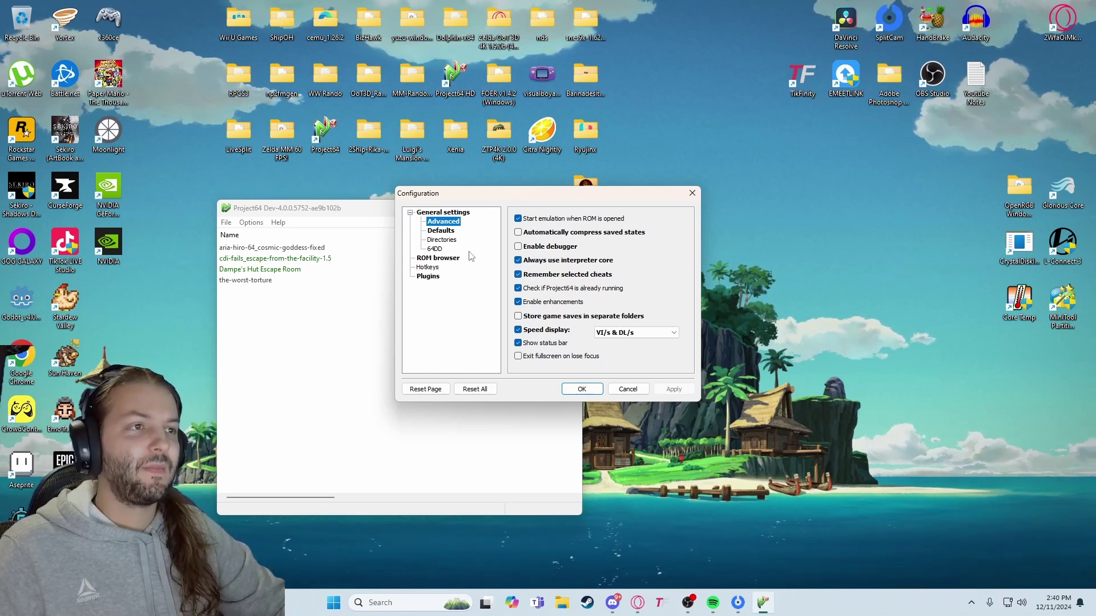
{"action": "left_click", "coordinate": [440, 237]}
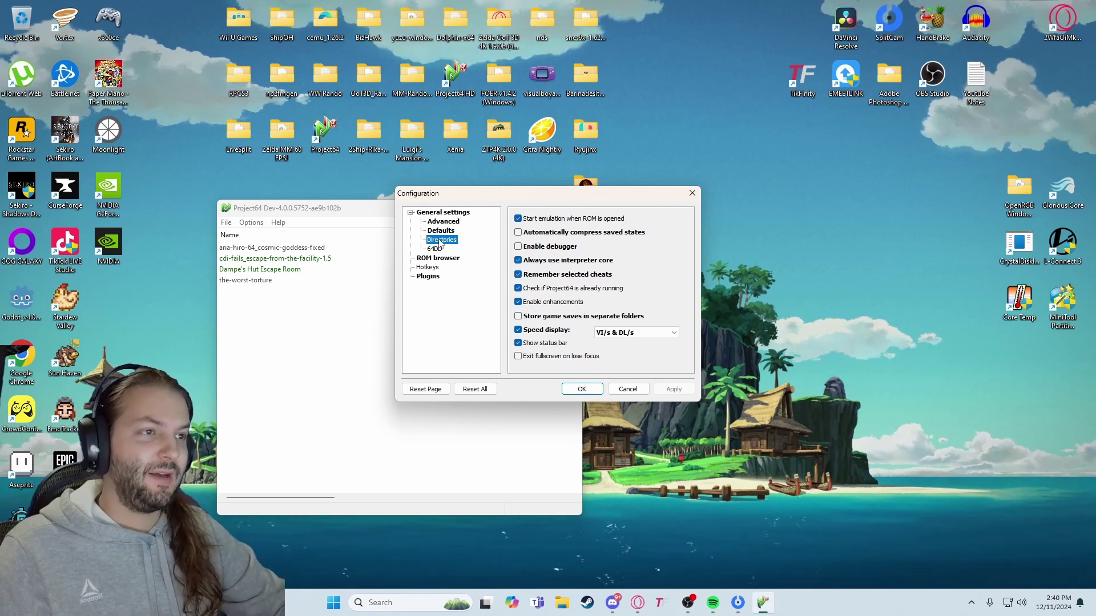
- Review the default emulation settings, keeping memory size at 8 MB and counter factor at 2
{"action": "left_click", "coordinate": [441, 232]}
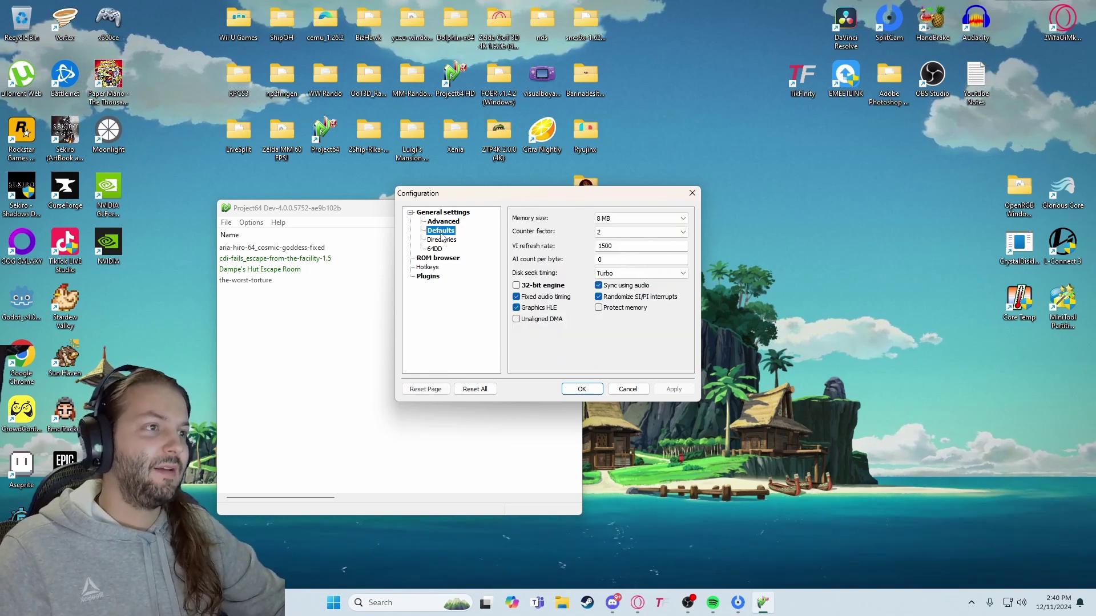
{"action": "left_click", "coordinate": [598, 222]}
{"action": "left_click", "coordinate": [608, 222]}
{"action": "left_click", "coordinate": [609, 233]}
{"action": "left_click", "coordinate": [610, 234]}
{"action": "left_click", "coordinate": [610, 238]}
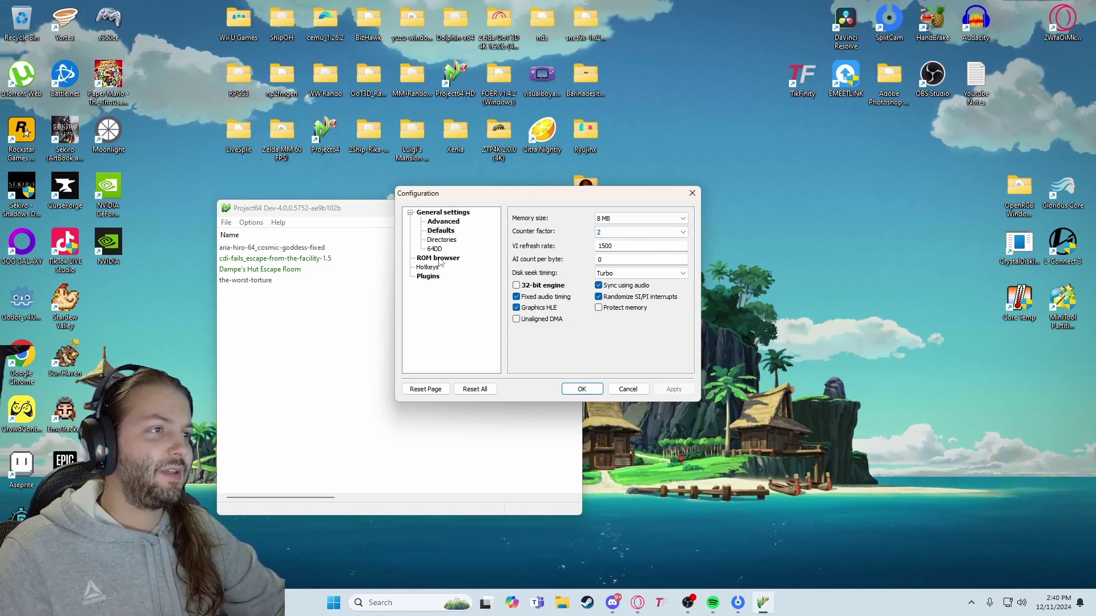
- Browse the configuration categories, including Hotkeys and ROM browser, down to Plugins
{"action": "left_click", "coordinate": [443, 241]}
{"action": "left_click", "coordinate": [435, 250]}
{"action": "left_click", "coordinate": [438, 267]}
{"action": "left_click", "coordinate": [438, 258]}
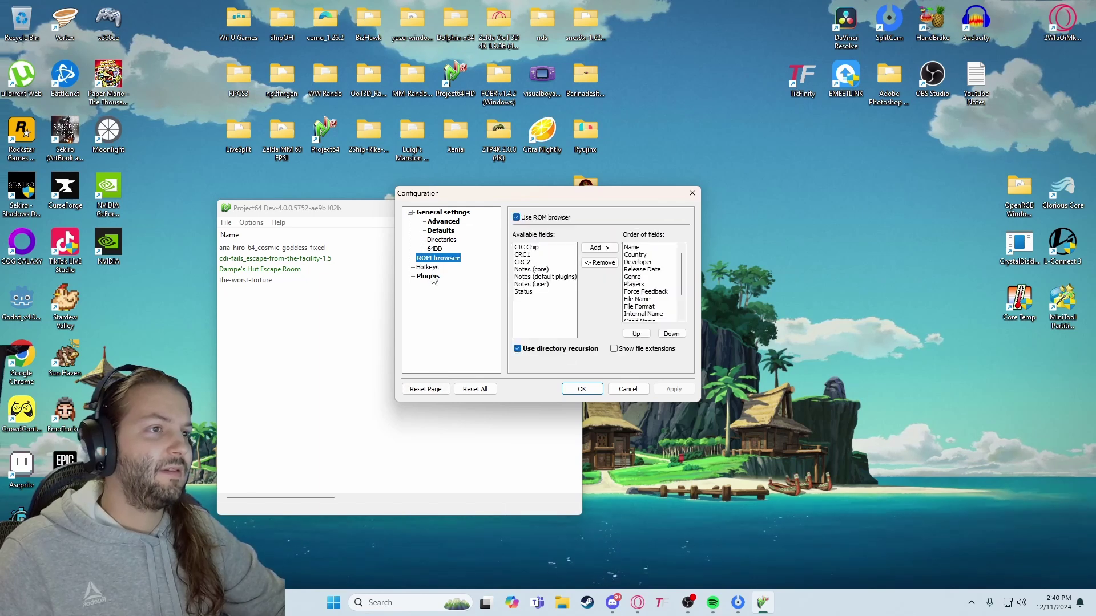
{"action": "left_click", "coordinate": [432, 276]}
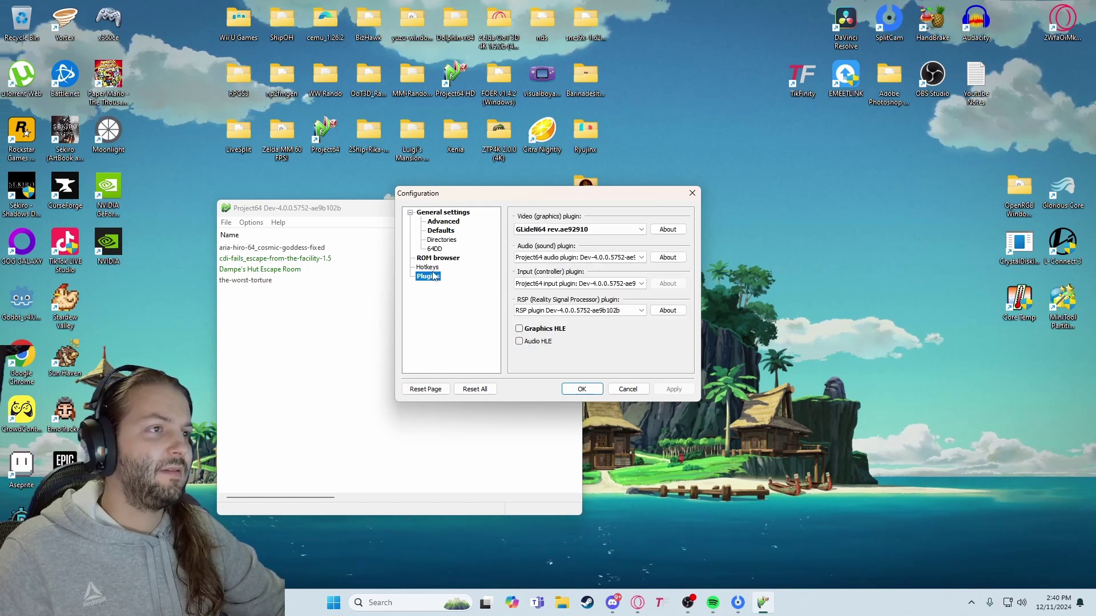
- Check that the Video plugin dropdown keeps GLideN64, then close Configuration with OK
{"action": "left_click", "coordinate": [556, 230]}
{"action": "left_click", "coordinate": [557, 230]}
{"action": "left_click", "coordinate": [540, 230]}
{"action": "left_click", "coordinate": [539, 228]}
{"action": "left_click", "coordinate": [534, 228]}
{"action": "left_click", "coordinate": [529, 228]}
{"action": "left_click", "coordinate": [582, 390]}
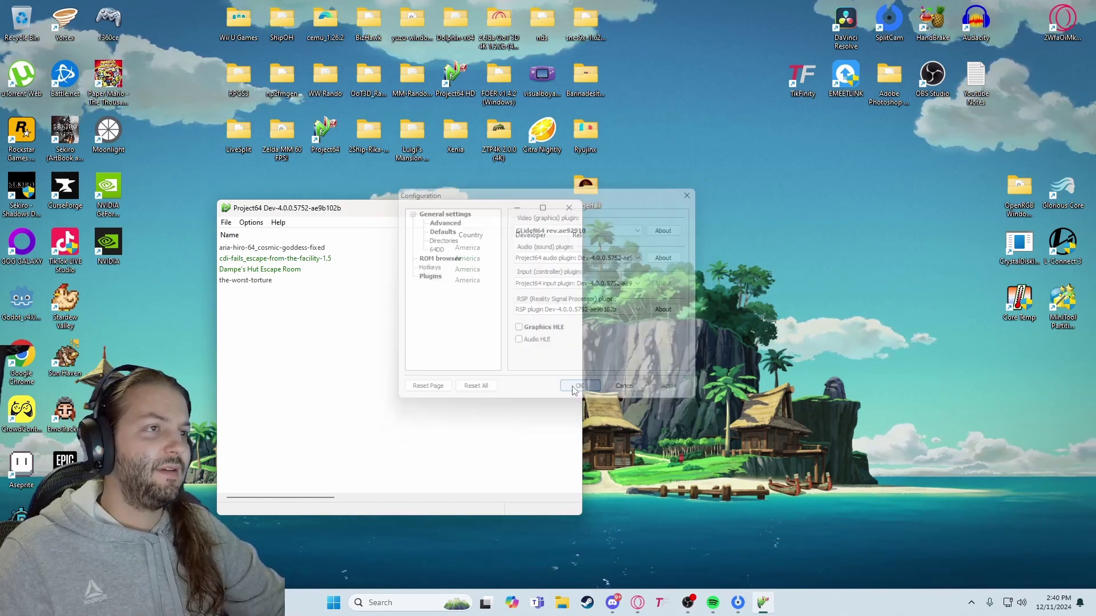
- Close the Dev build, launch Project64 3.0.1, dismiss the support reminder, and glance at GLideN64 settings
{"action": "left_click", "coordinate": [569, 208]}
{"action": "double_click", "coordinate": [338, 140]}
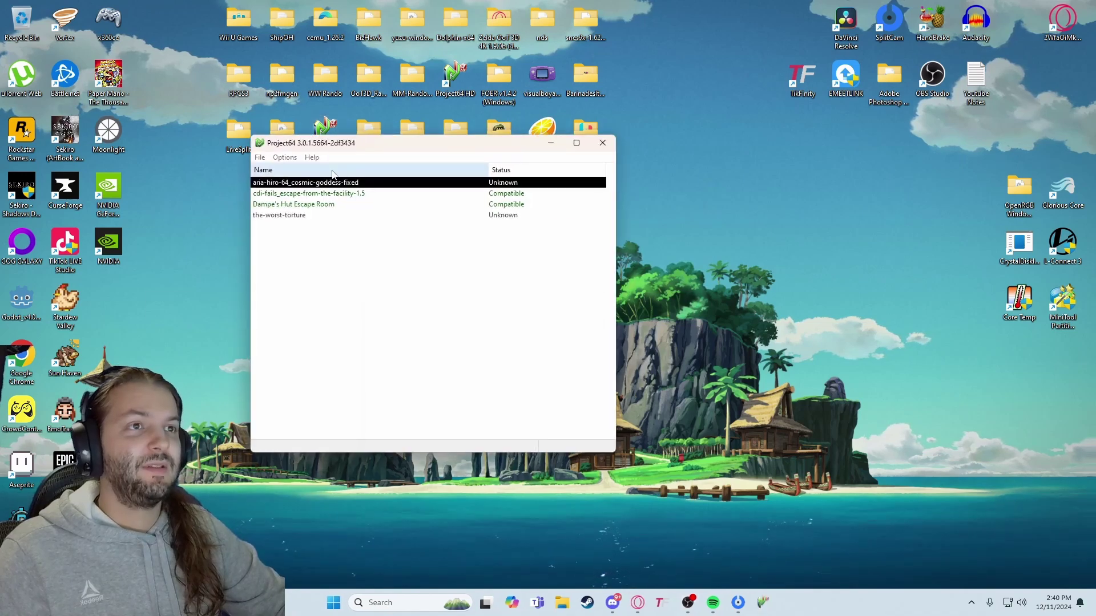
{"action": "left_click", "coordinate": [529, 407]}
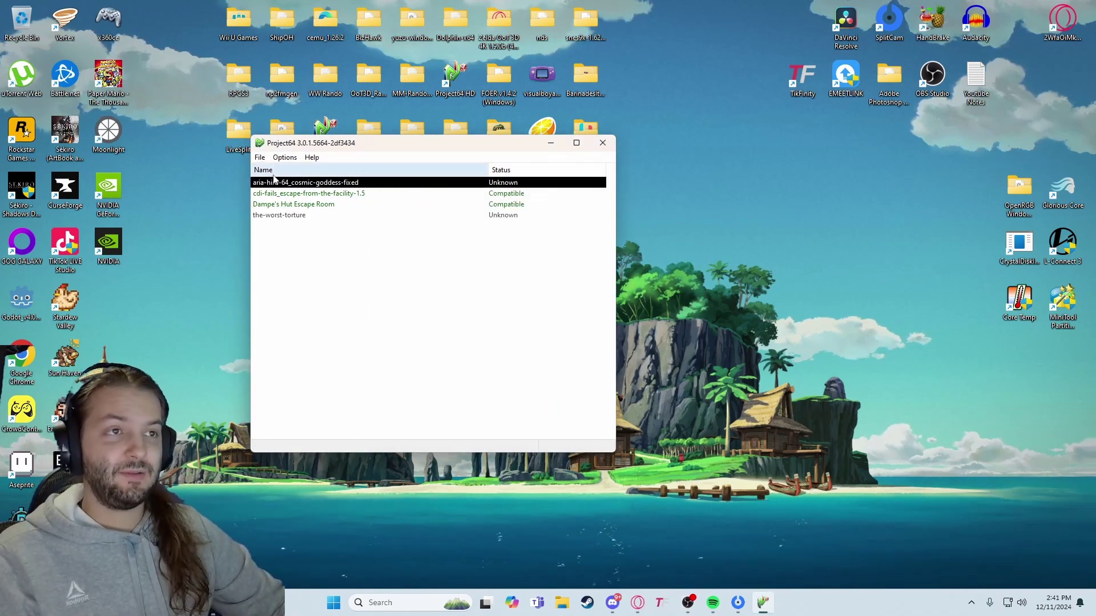
{"action": "left_click", "coordinate": [285, 157]}
{"action": "left_click", "coordinate": [313, 197]}
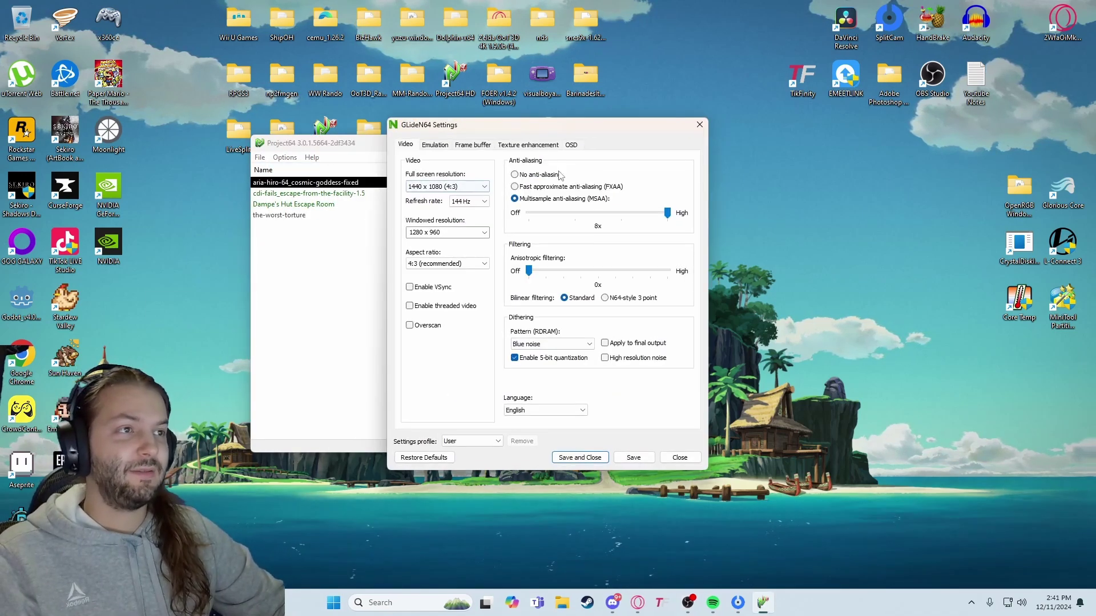
{"action": "left_click", "coordinate": [699, 124]}
- Open Options > Configuration and step through the categories to the Plugins page
{"action": "left_click", "coordinate": [285, 158]}
{"action": "left_click", "coordinate": [331, 266]}
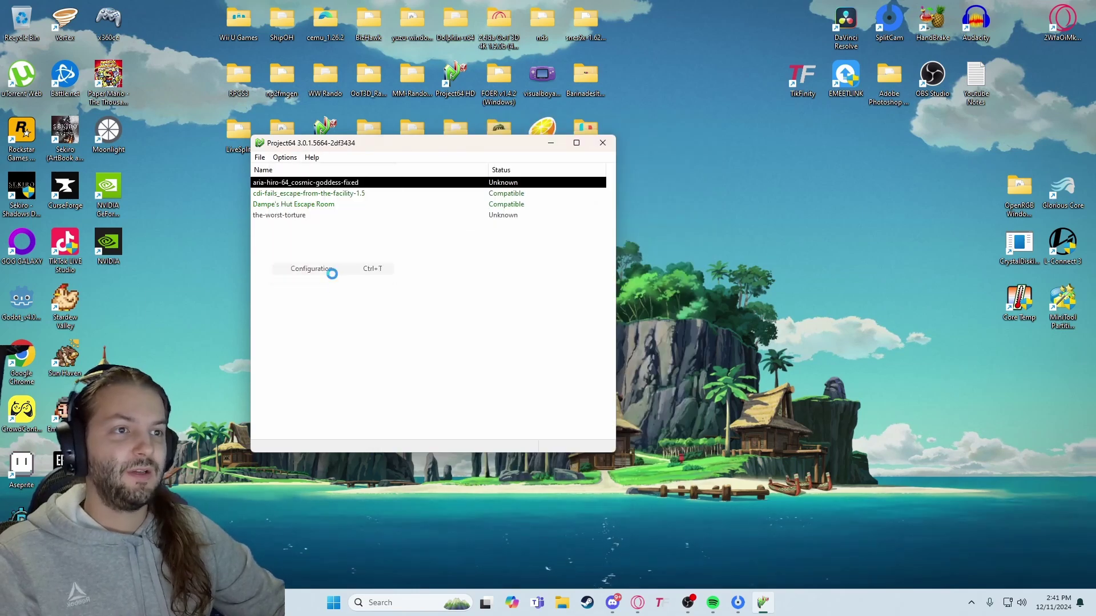
{"action": "left_click", "coordinate": [444, 222]}
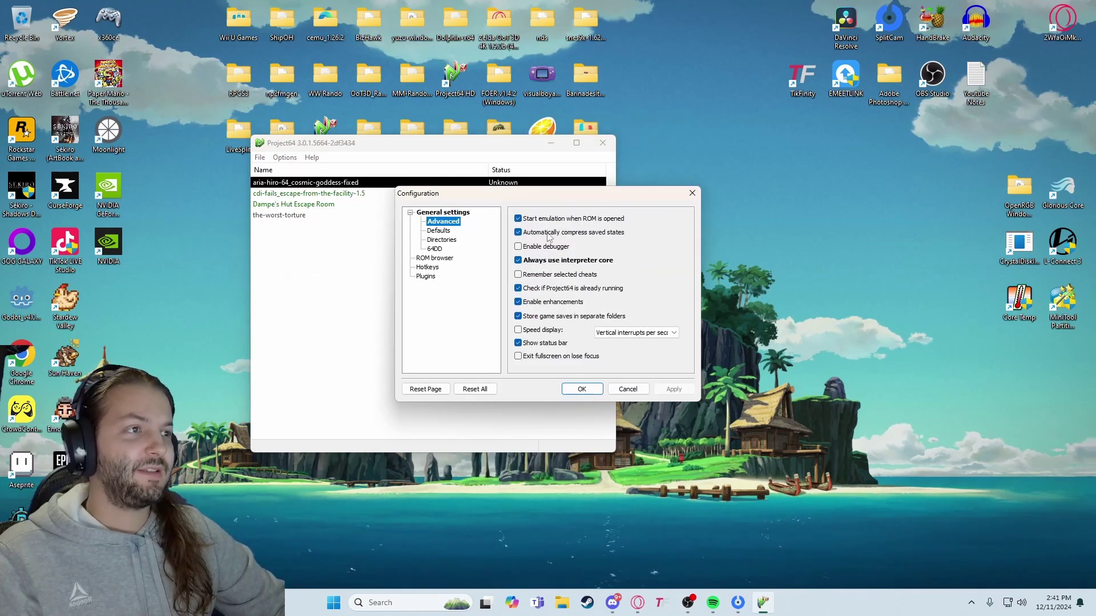
{"action": "key", "text": "Up"}
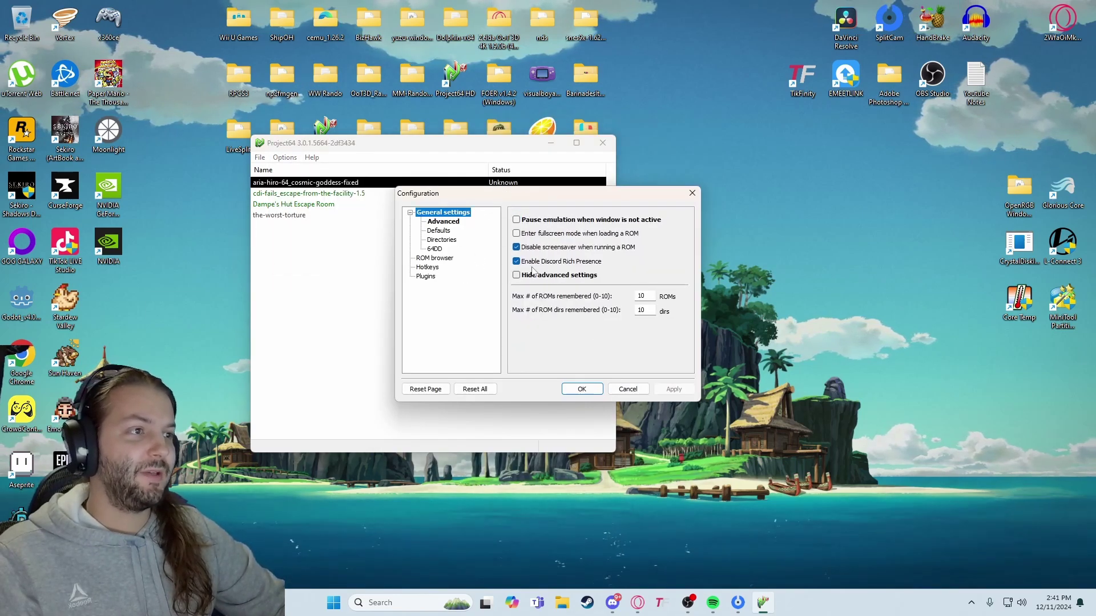
{"action": "key", "text": "Down"}
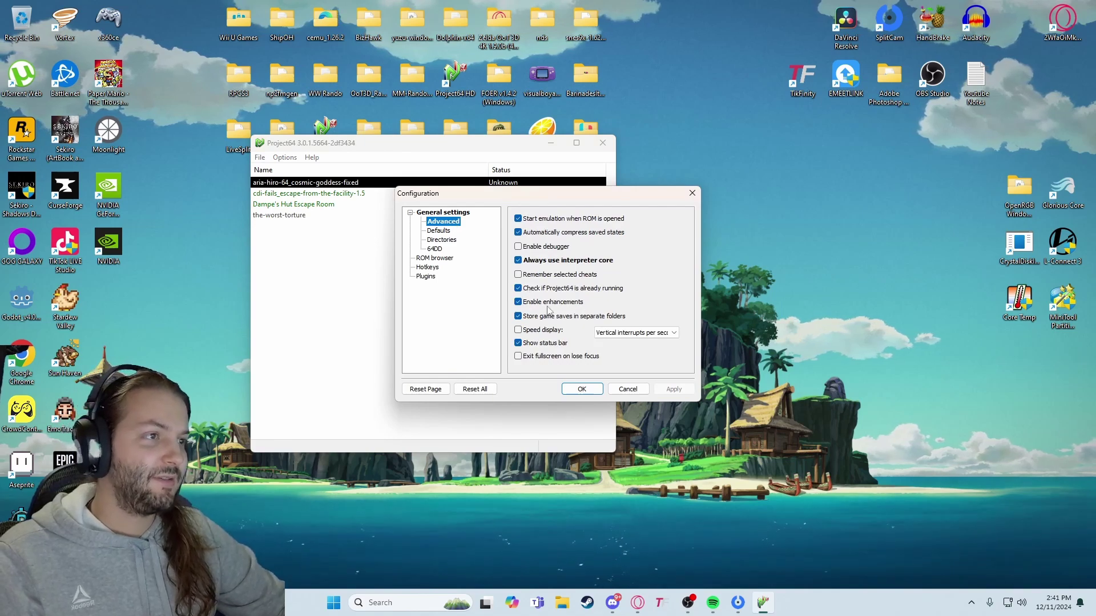
{"action": "key", "text": "Down"}
{"action": "key", "text": "Down"}
{"action": "key", "text": "Down"}
{"action": "key", "text": "Down"}
{"action": "key", "text": "Down"}
{"action": "key", "text": "Down"}
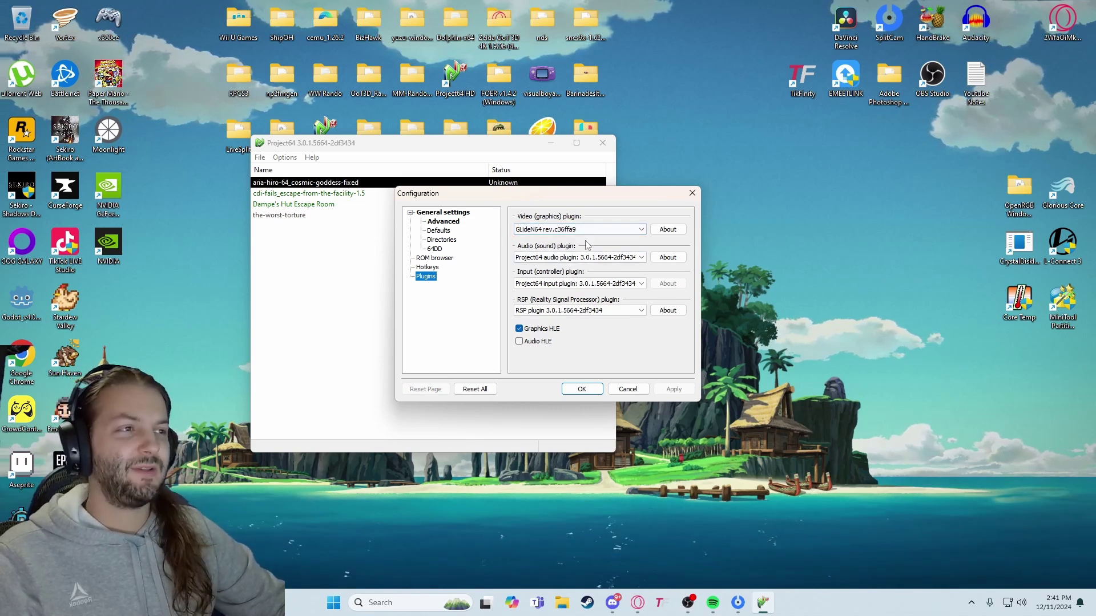
- Leave GLideN64 selected as video plugin, check the Advanced settings, and close Configuration with OK
{"action": "left_click", "coordinate": [549, 230]}
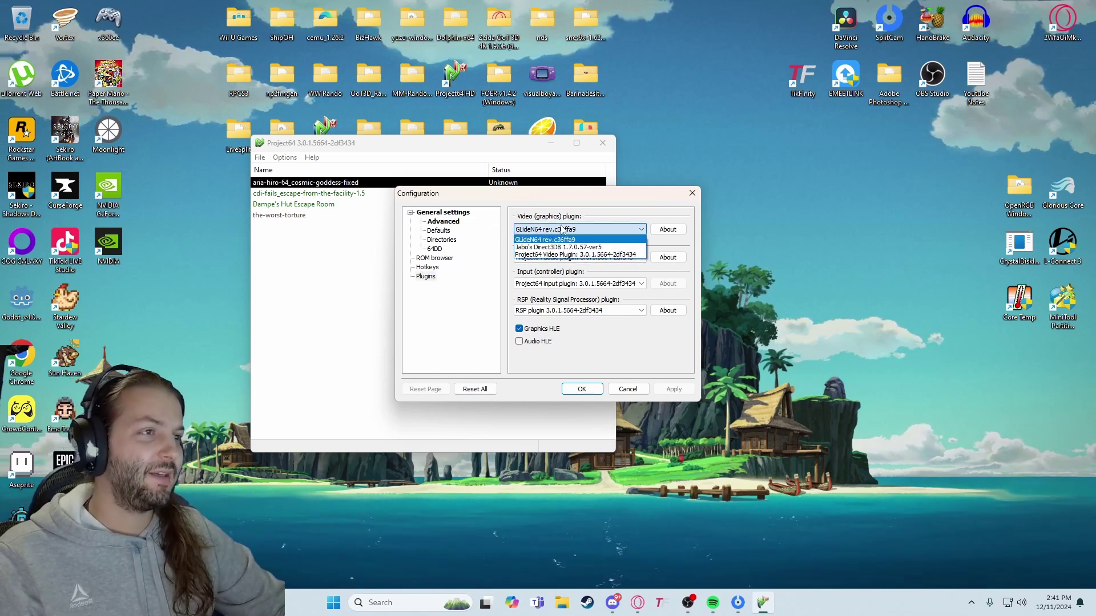
{"action": "left_click", "coordinate": [561, 229]}
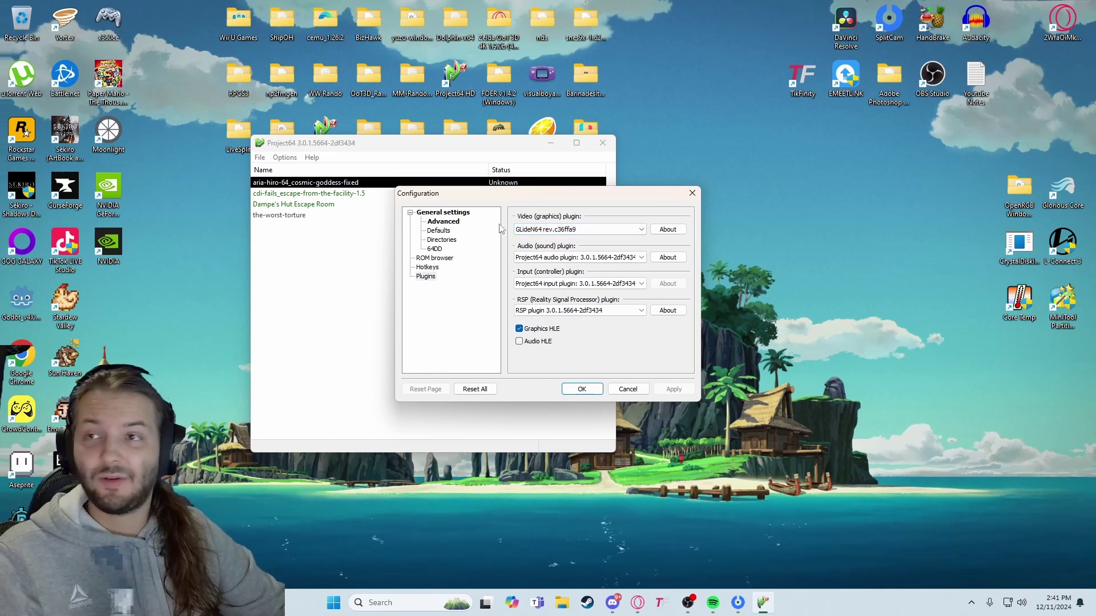
{"action": "left_click", "coordinate": [560, 229]}
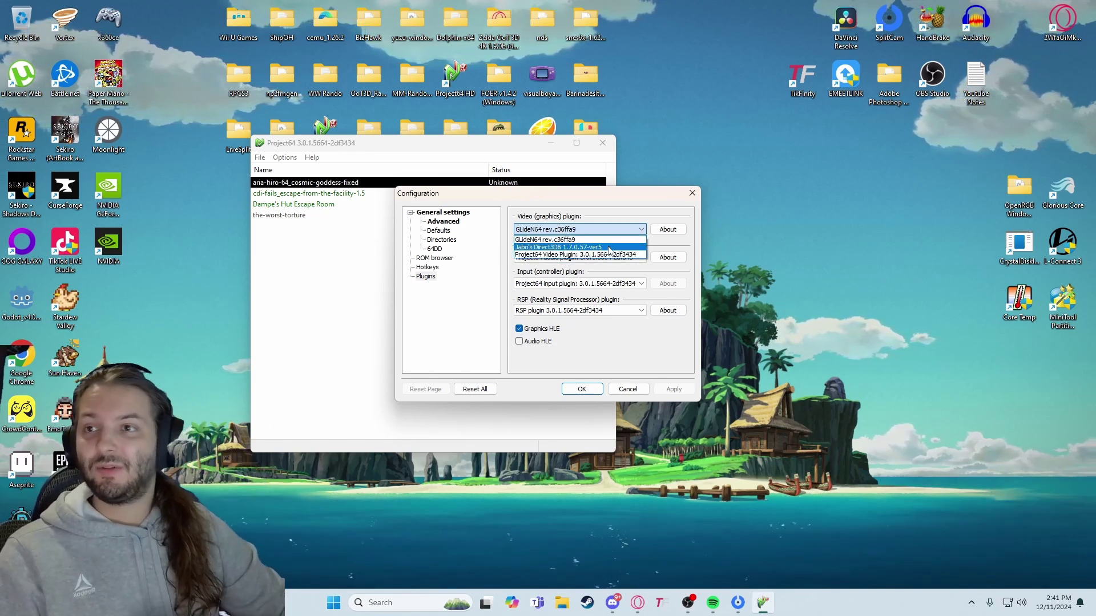
{"action": "left_click", "coordinate": [564, 230]}
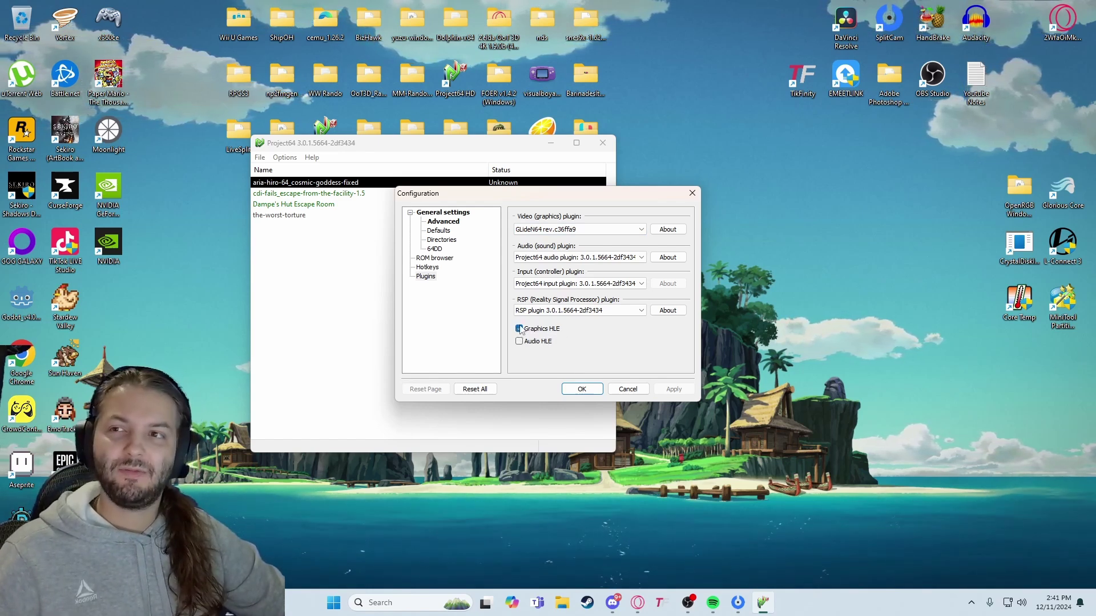
{"action": "left_click", "coordinate": [443, 222]}
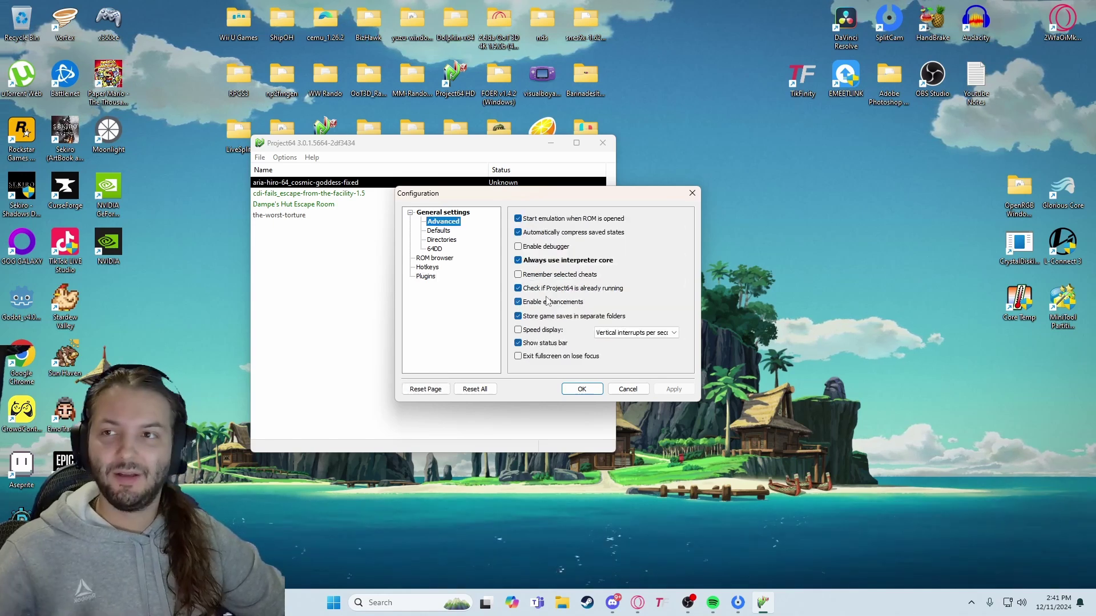
{"action": "left_click", "coordinate": [583, 390]}
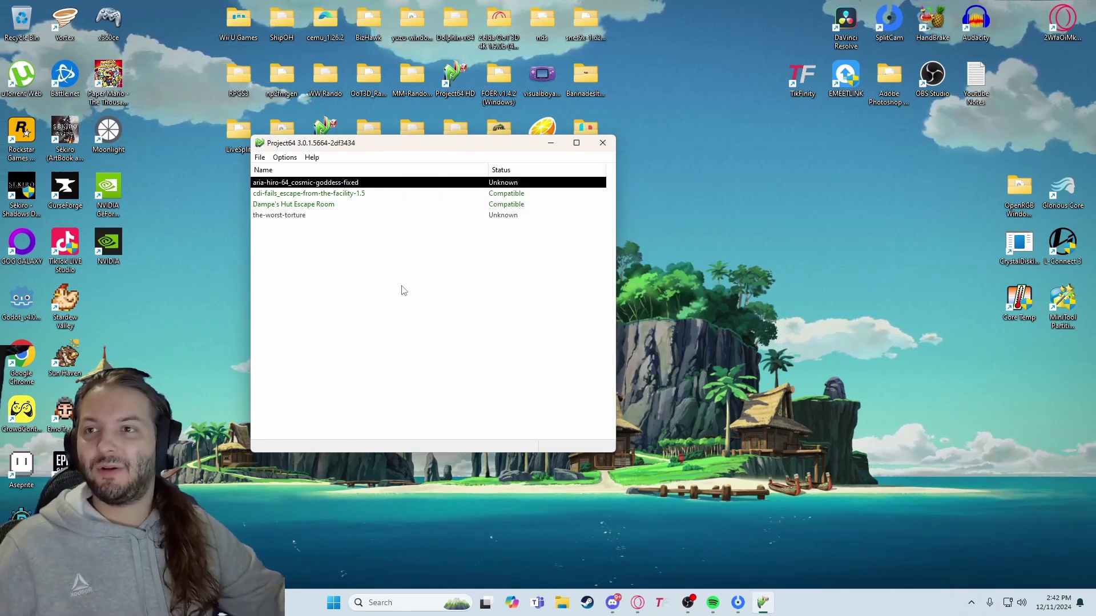
{"action": "left_click", "coordinate": [292, 159]}
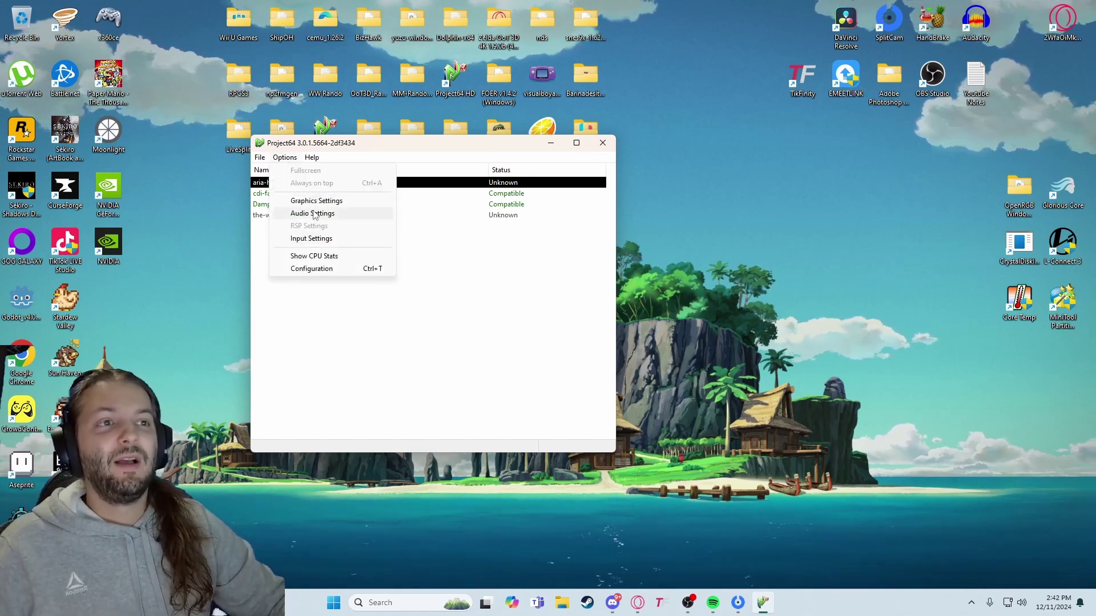
{"action": "left_click", "coordinate": [313, 201]}
{"action": "left_click", "coordinate": [438, 146]}
{"action": "left_click", "coordinate": [414, 146]}
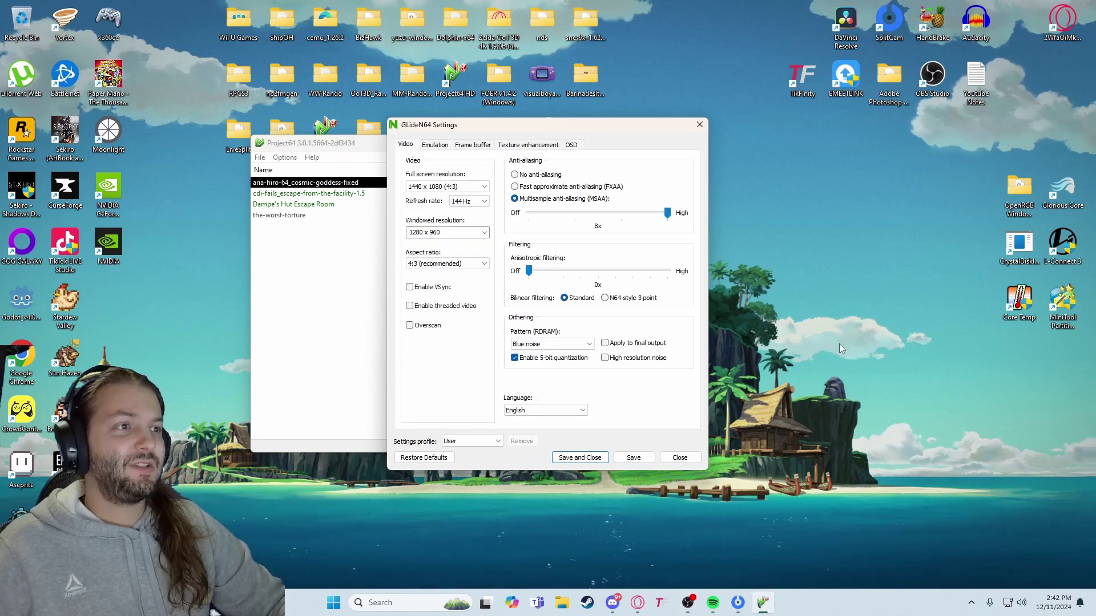
{"action": "left_click", "coordinate": [699, 124]}
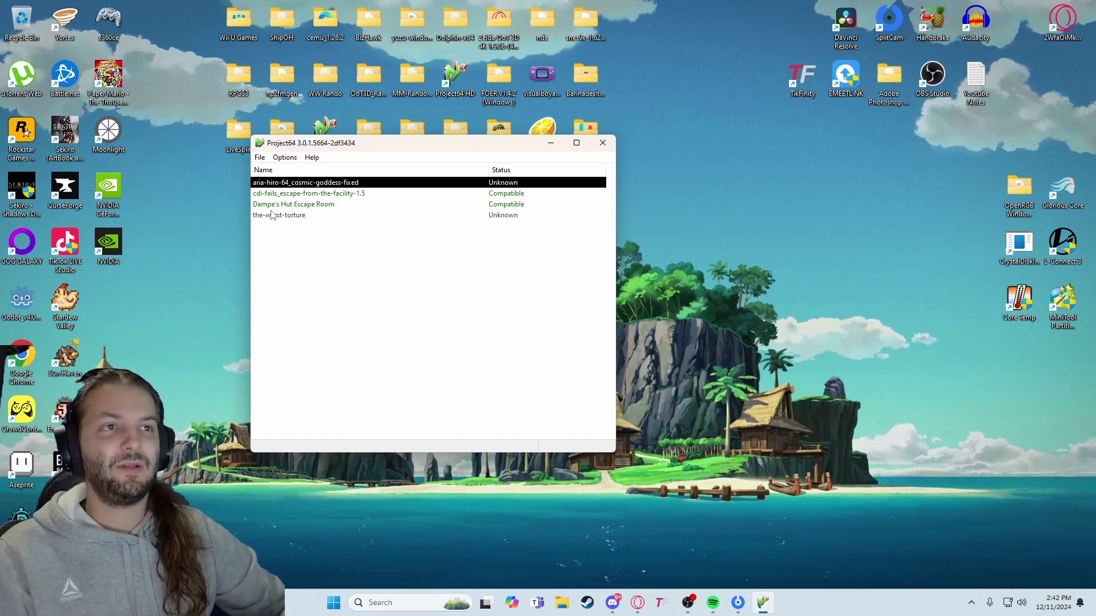
{"action": "left_click", "coordinate": [283, 157]}
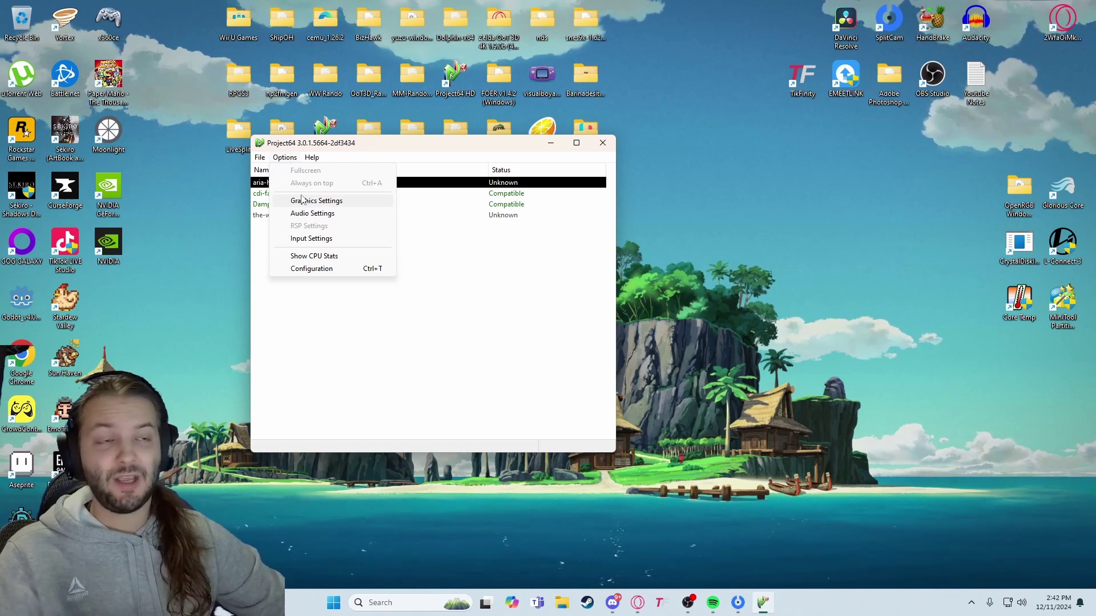
{"action": "left_click", "coordinate": [327, 318]}
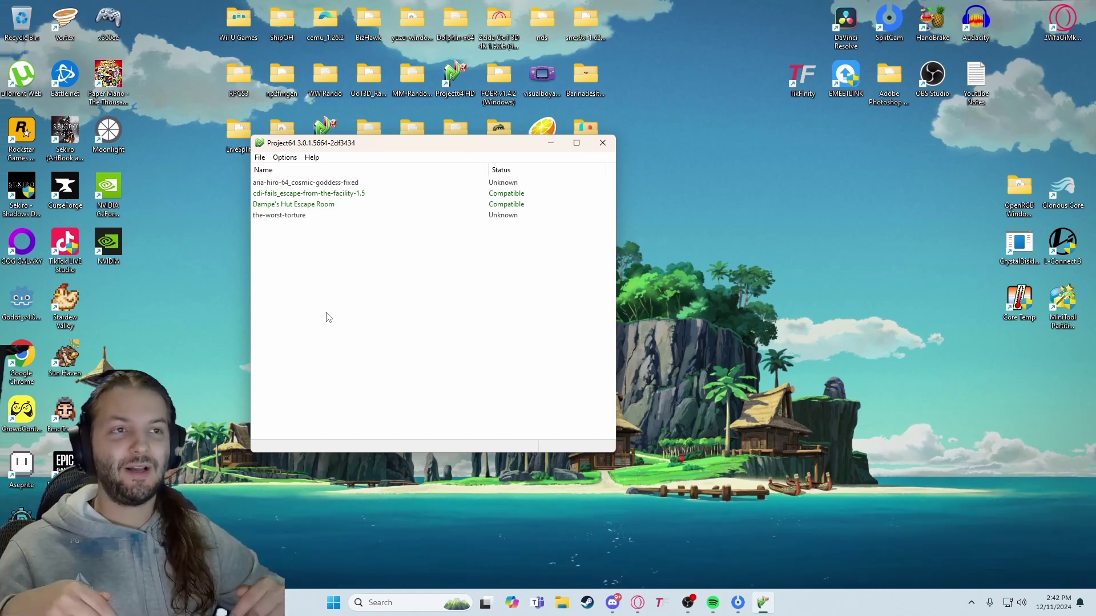
- Open the Indigo ROM from Documents via File > Open ROM, then close Project64 after its title screen
{"action": "left_click", "coordinate": [260, 157]}
{"action": "left_click", "coordinate": [285, 169]}
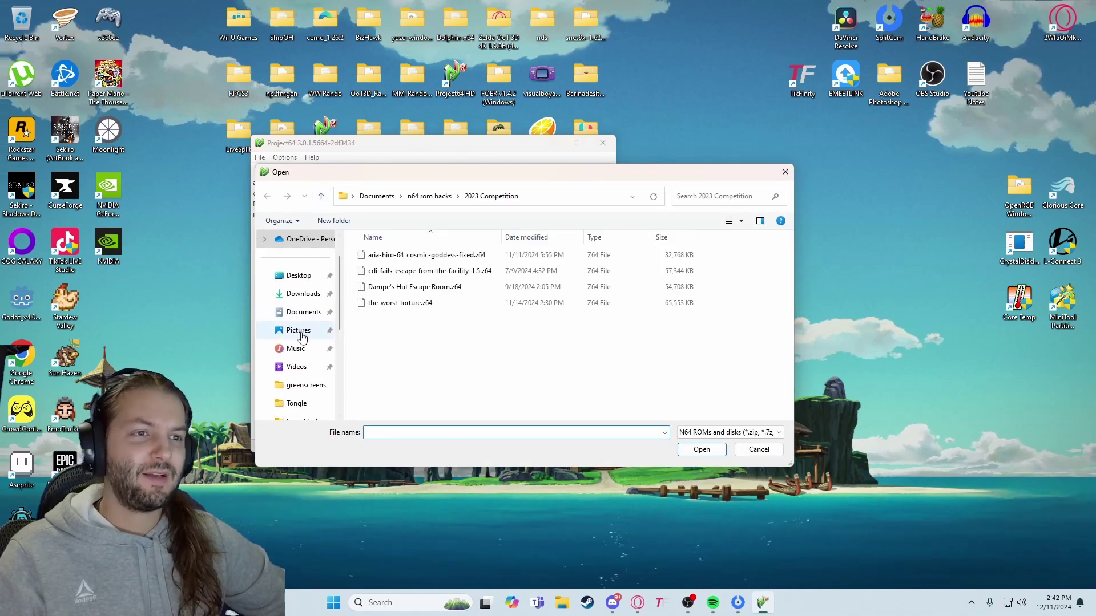
{"action": "left_click", "coordinate": [304, 312]}
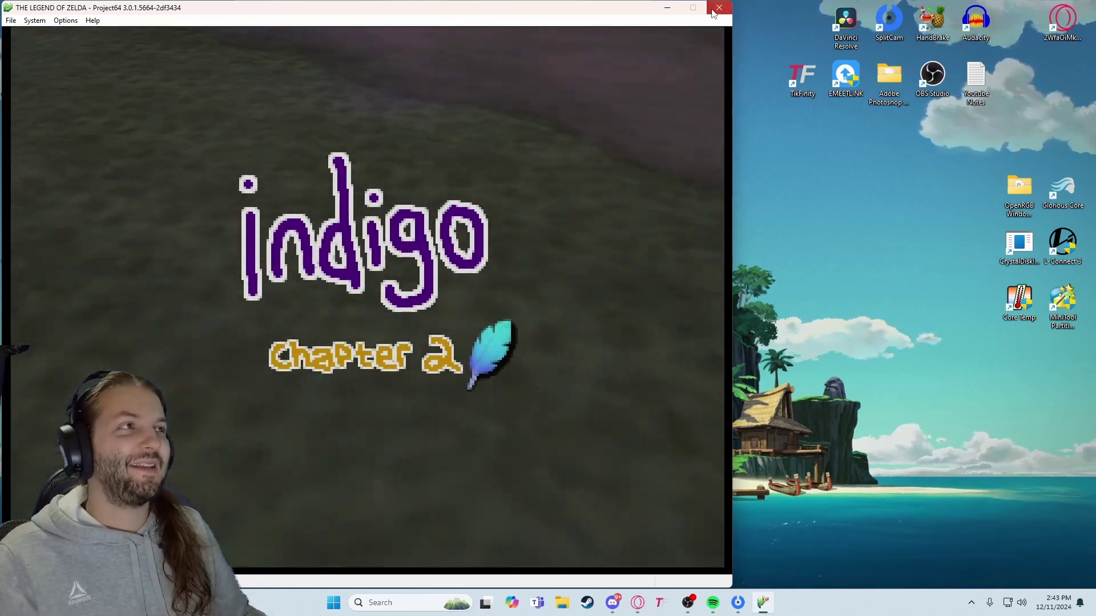
{"action": "left_click", "coordinate": [718, 7]}
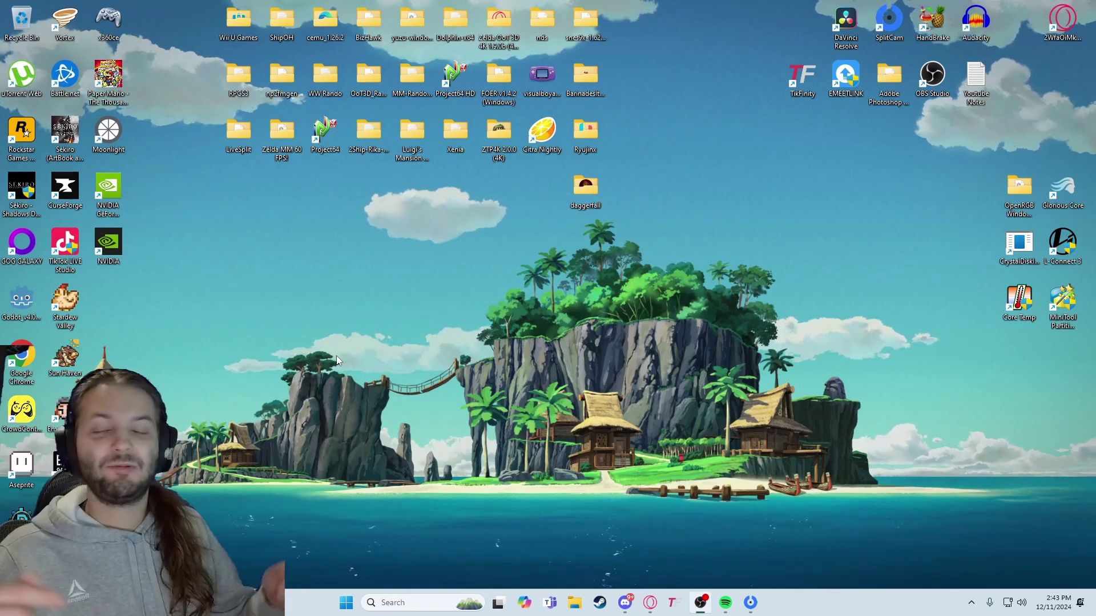